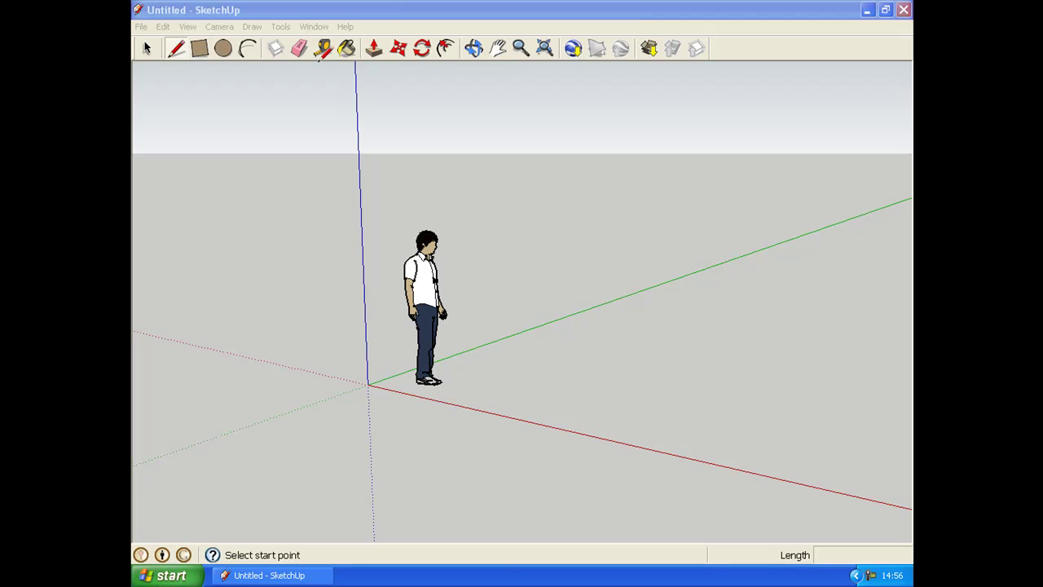
- Delete the standing person figure from the scene
left_click(147, 49)
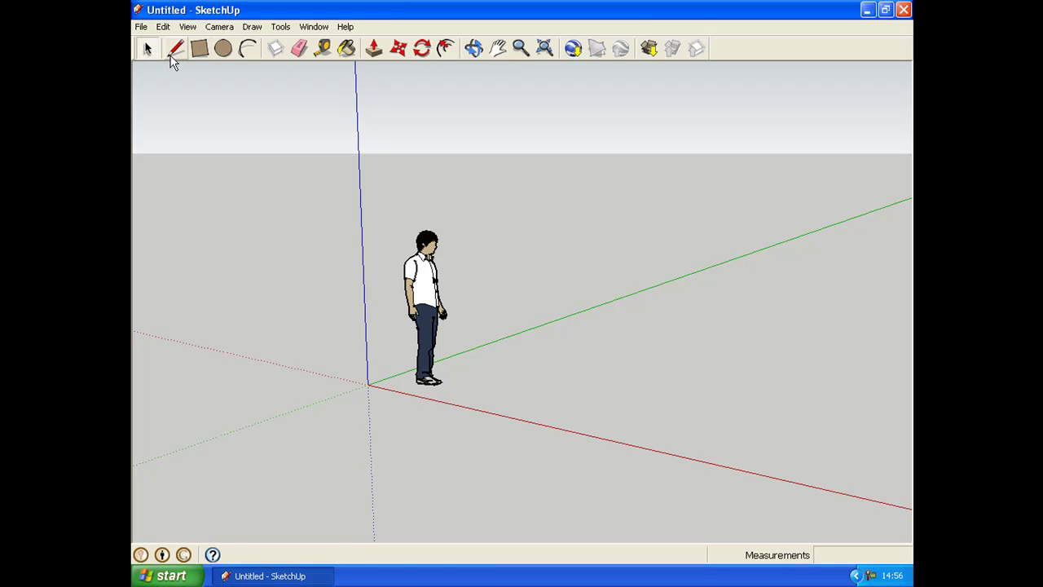
left_click(421, 277)
key("Delete")
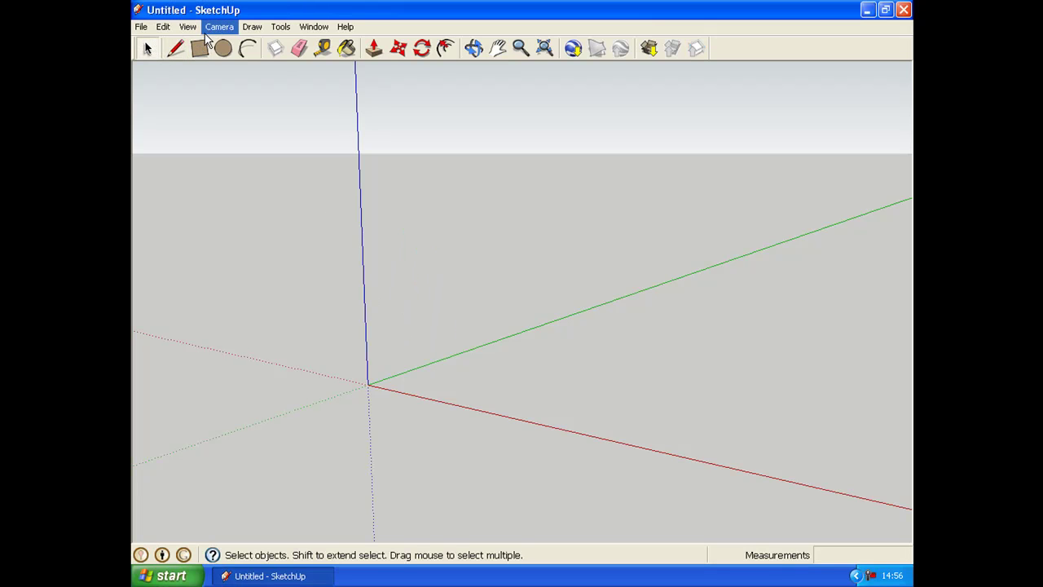
- Draw a long flat rectangle on the ground beside the origin
left_click(474, 48)
left_click_drag(513, 177, 526, 253)
left_click(498, 48)
left_click_drag(691, 510, 479, 272)
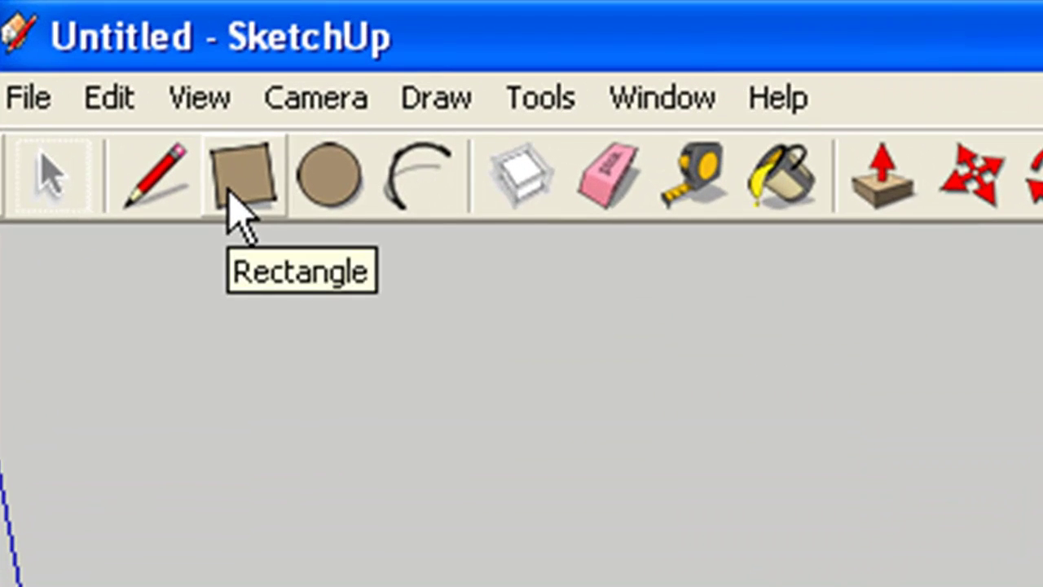
left_click(232, 194)
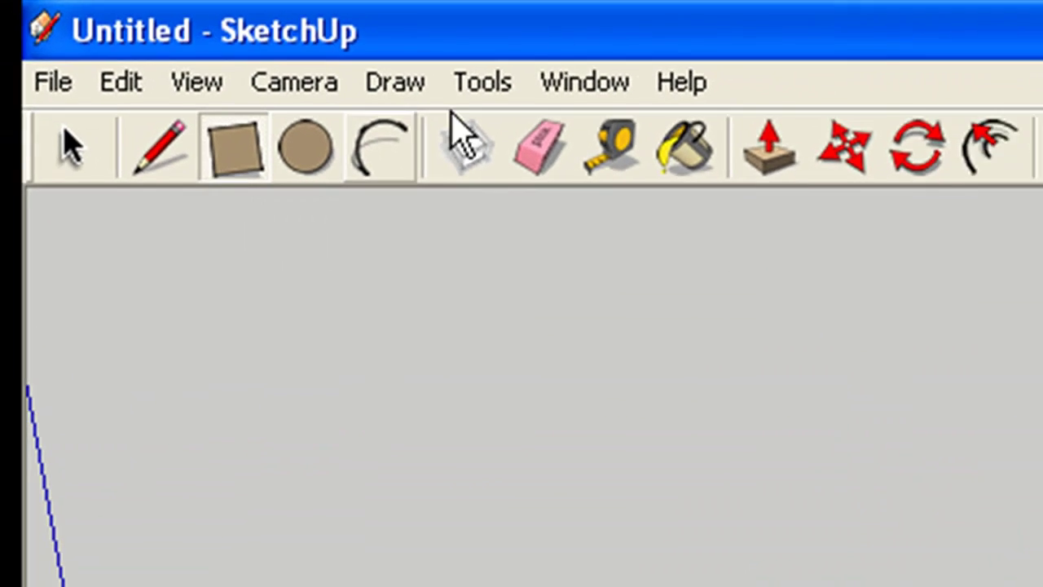
left_click(204, 365)
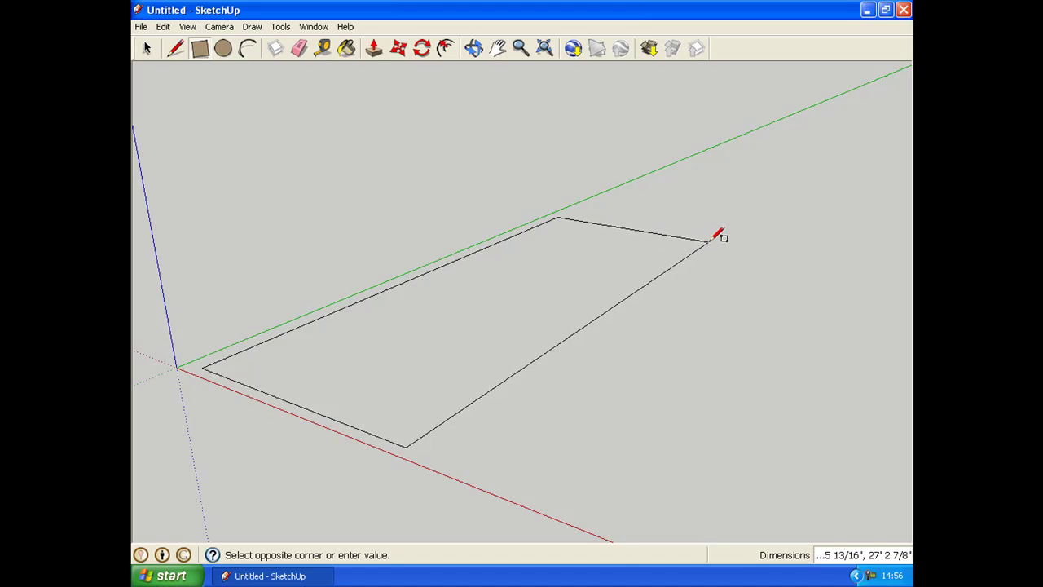
left_click(708, 241)
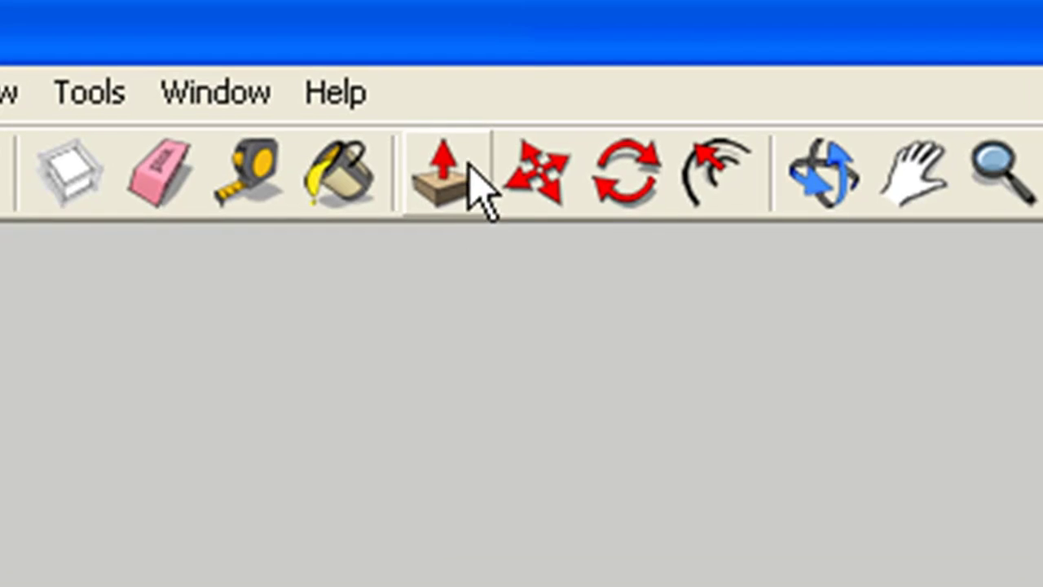
- Push/Pull the rectangle up 10" into a thin slab, then zoom in on a corner
left_click(448, 163)
mouse_move(467, 350)
left_mouse_down()
mouse_move(464, 325)
mouse_move(467, 337)
left_mouse_up()
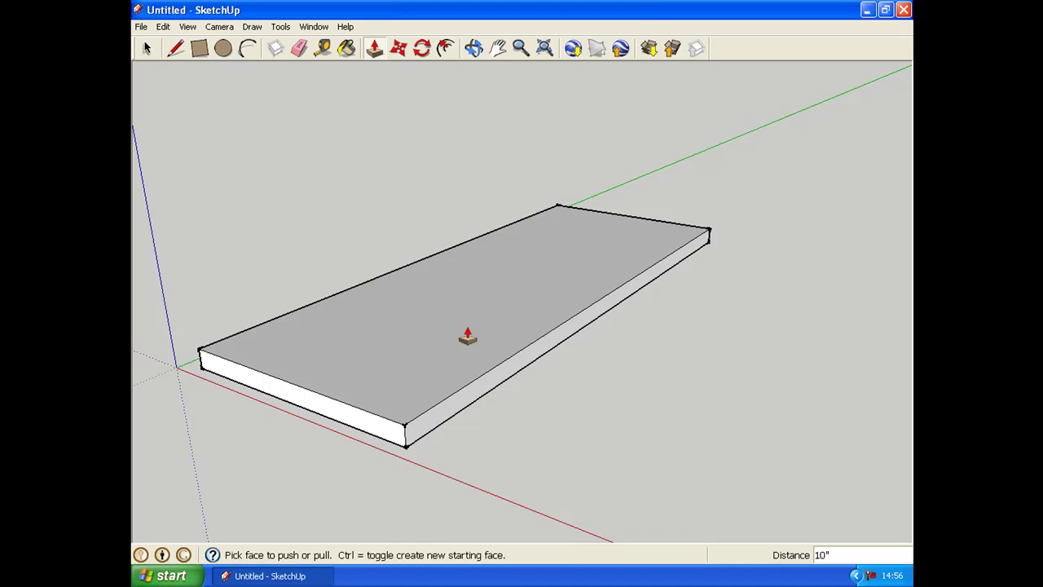
left_click(473, 48)
left_click_drag(471, 130, 492, 289)
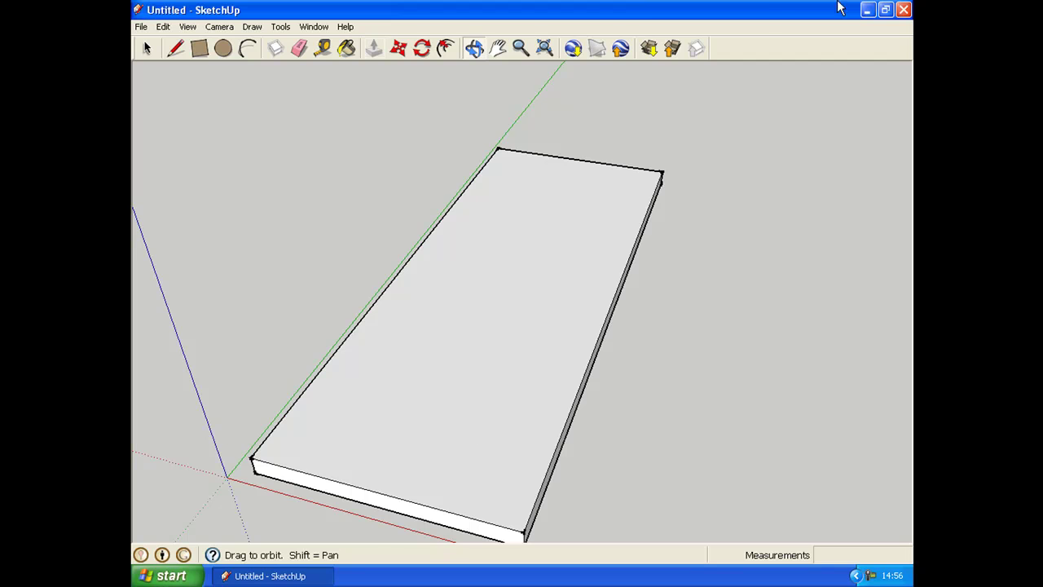
scroll(559, 170, "up", 5)
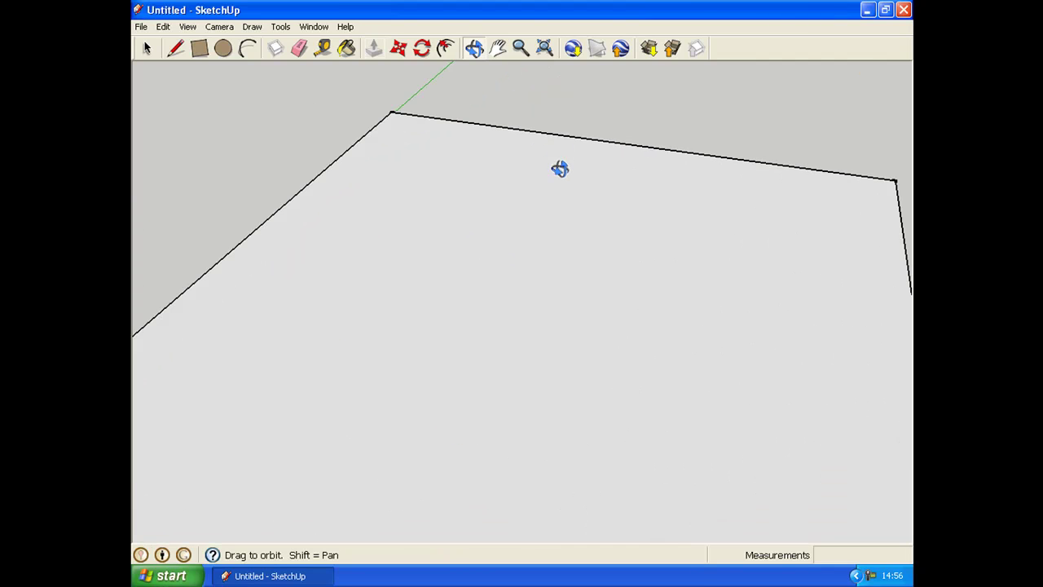
scroll(456, 154, "down", 1)
scroll(442, 154, "up", 3)
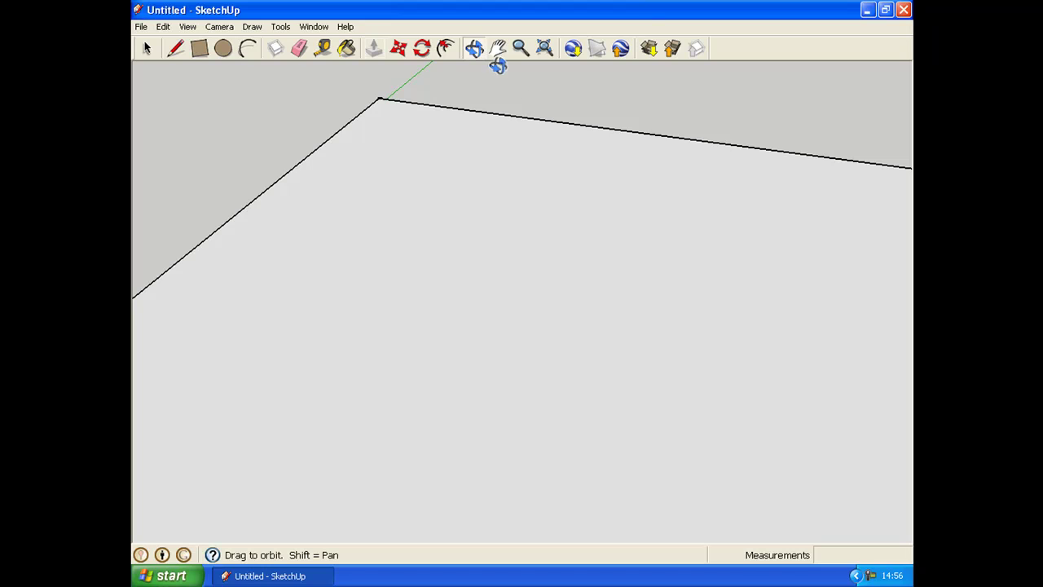
- Draw an arc across the slab's top-face corner, tangent to the left and top edges
left_click(498, 48)
left_click_drag(368, 143, 469, 198)
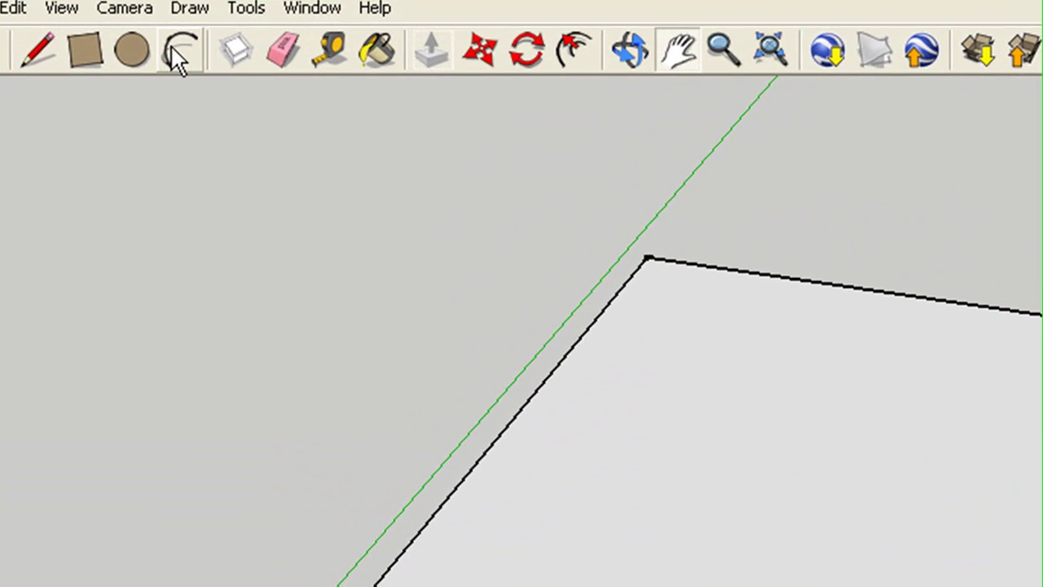
left_click(178, 55)
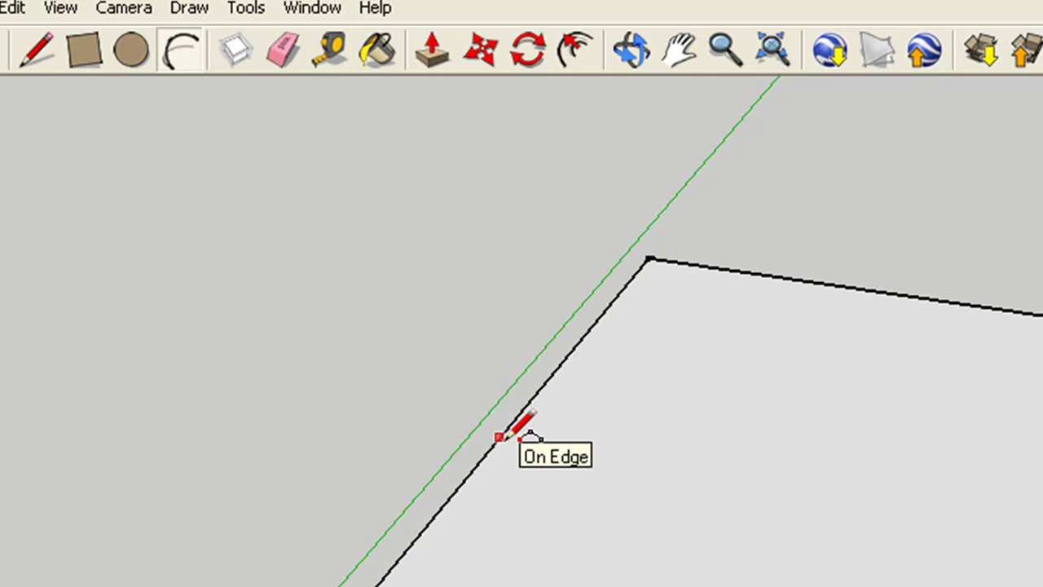
left_click(500, 437)
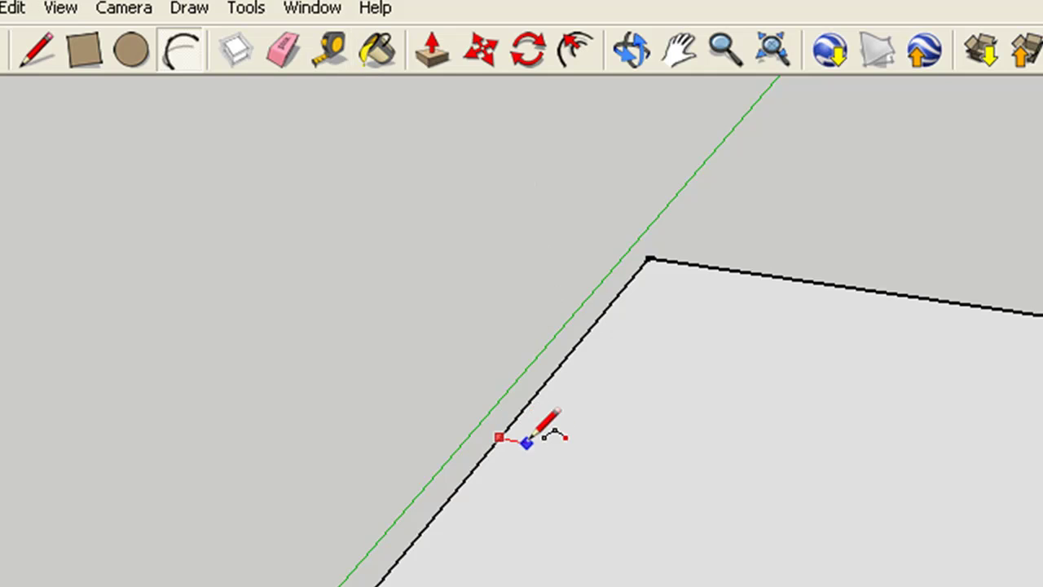
left_click(920, 297)
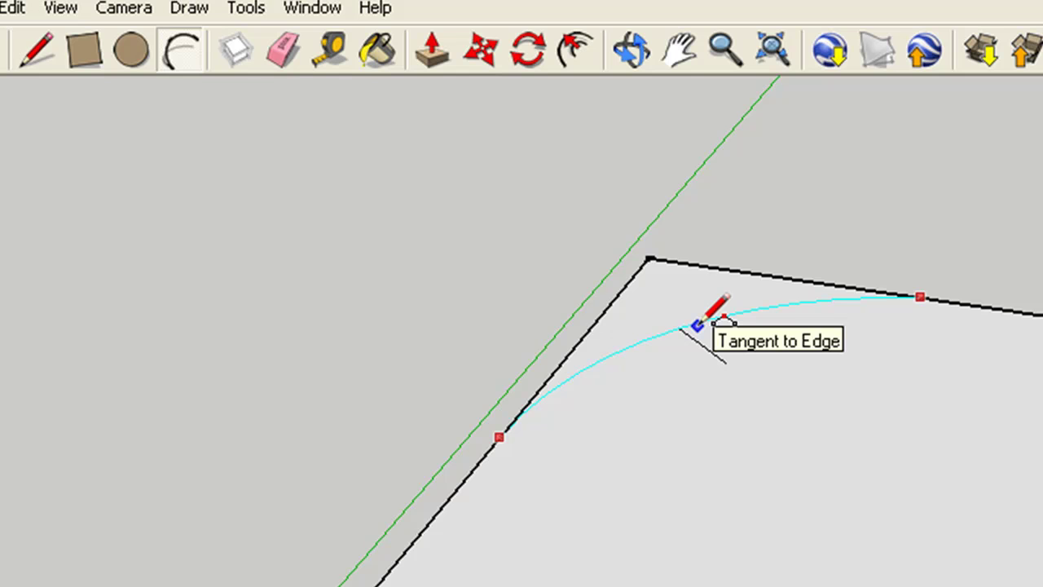
left_click(699, 324)
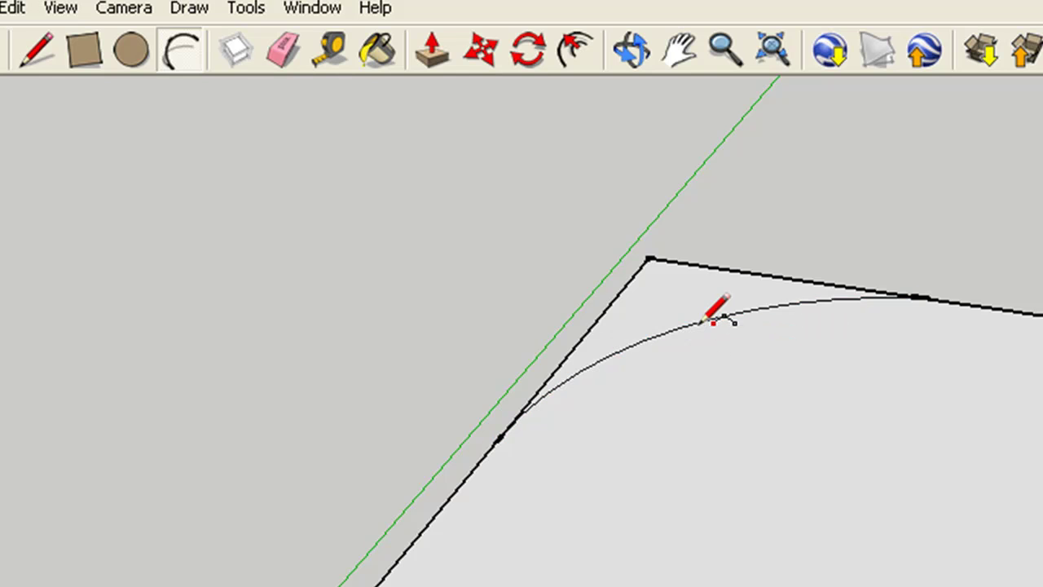
left_click(679, 51)
- Push the corner wedge outside the arc down through the slab to round it
left_click(623, 67)
left_click_drag(623, 89, 759, 409)
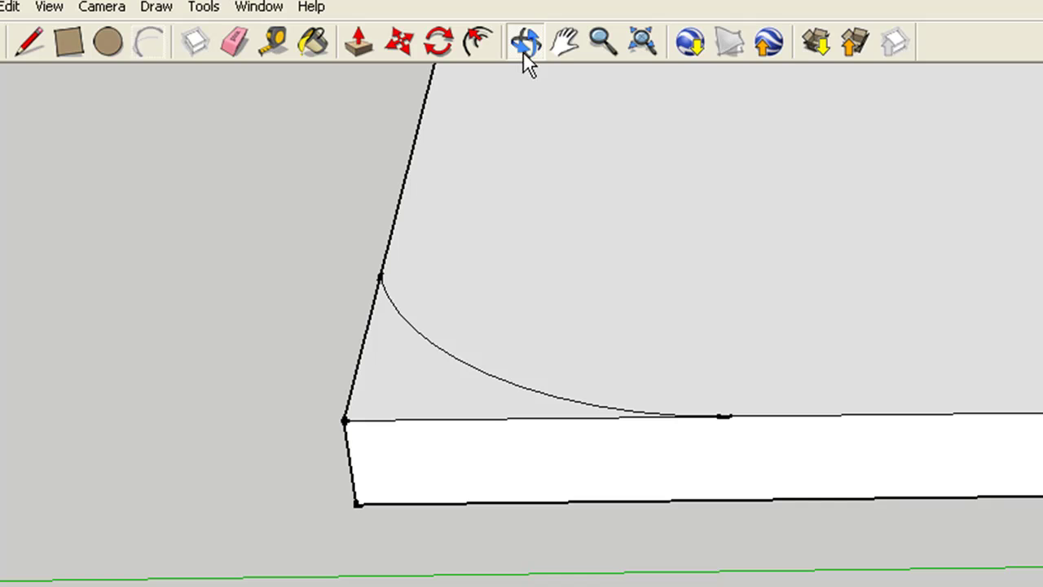
left_click(362, 42)
left_click_drag(396, 392, 404, 469)
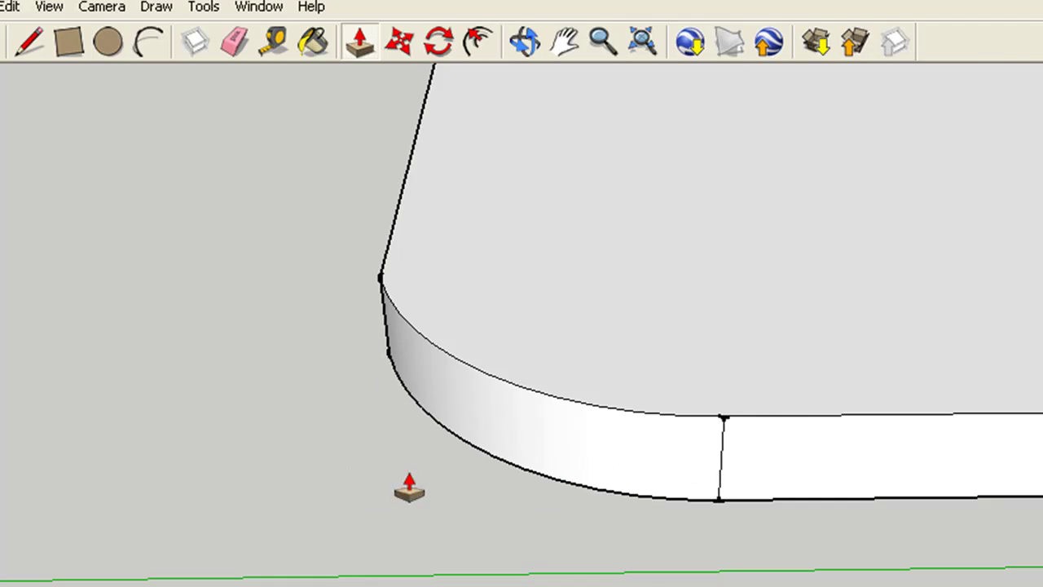
key("space")
left_click(677, 89)
- Orbit and pan around the slab to bring another square corner into view
left_click(541, 55)
left_click_drag(431, 149, 144, 333)
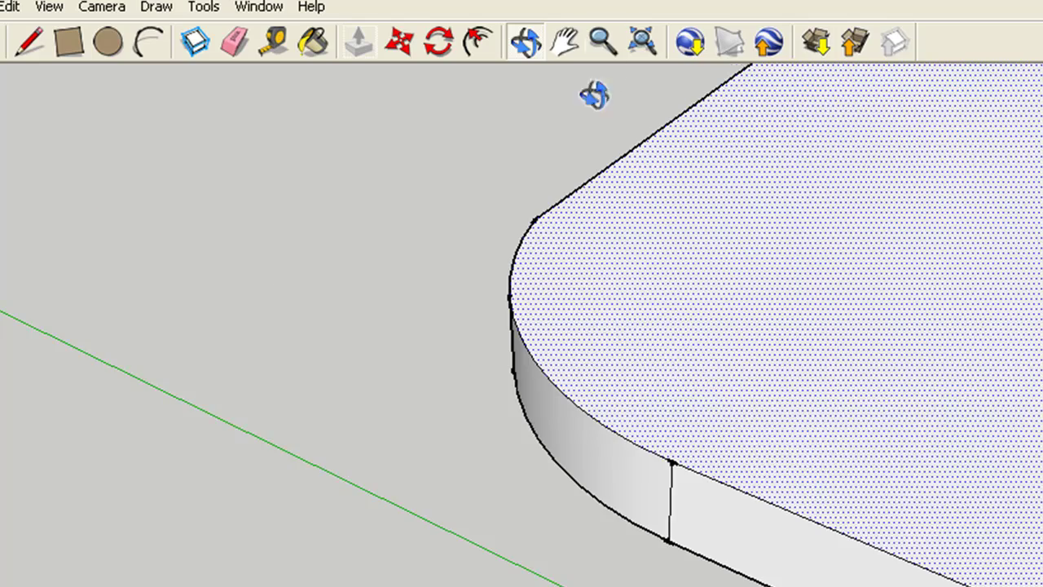
left_click_drag(594, 93, 558, 190)
left_click_drag(1017, 203, 383, 163)
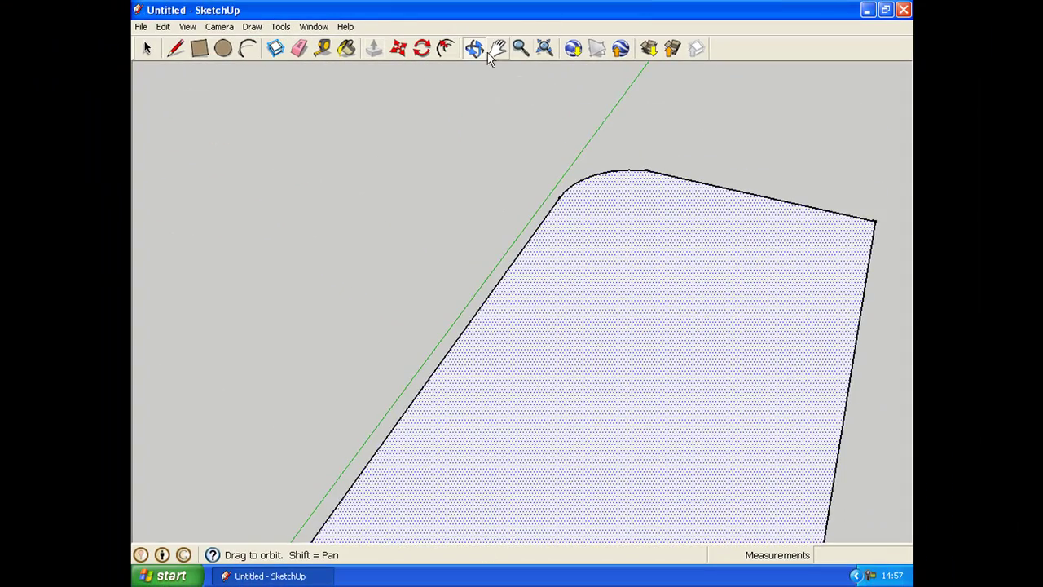
left_click(497, 48)
scroll(628, 361, "up", 3)
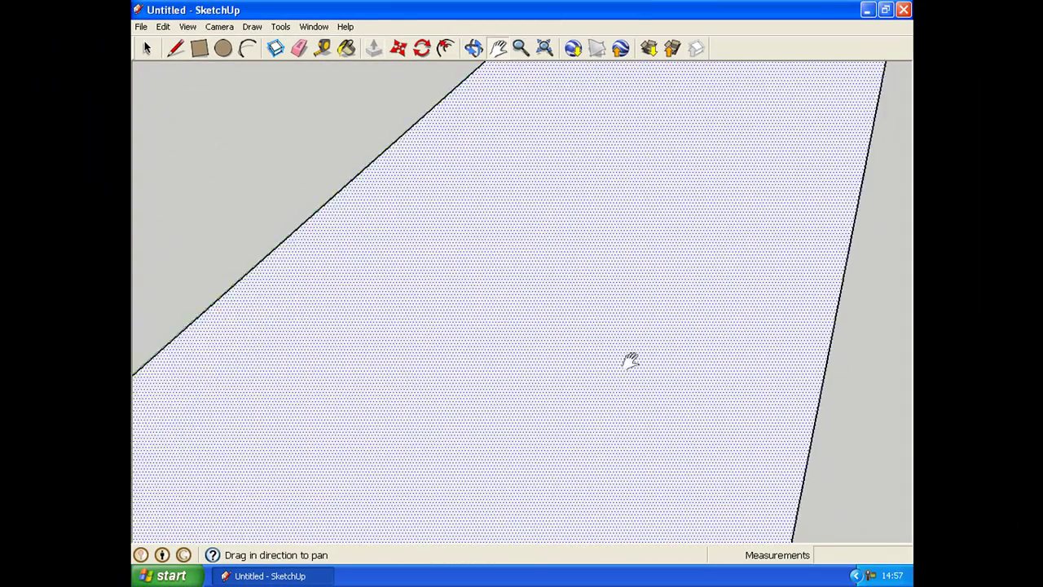
left_click_drag(628, 361, 507, 283)
left_click(473, 48)
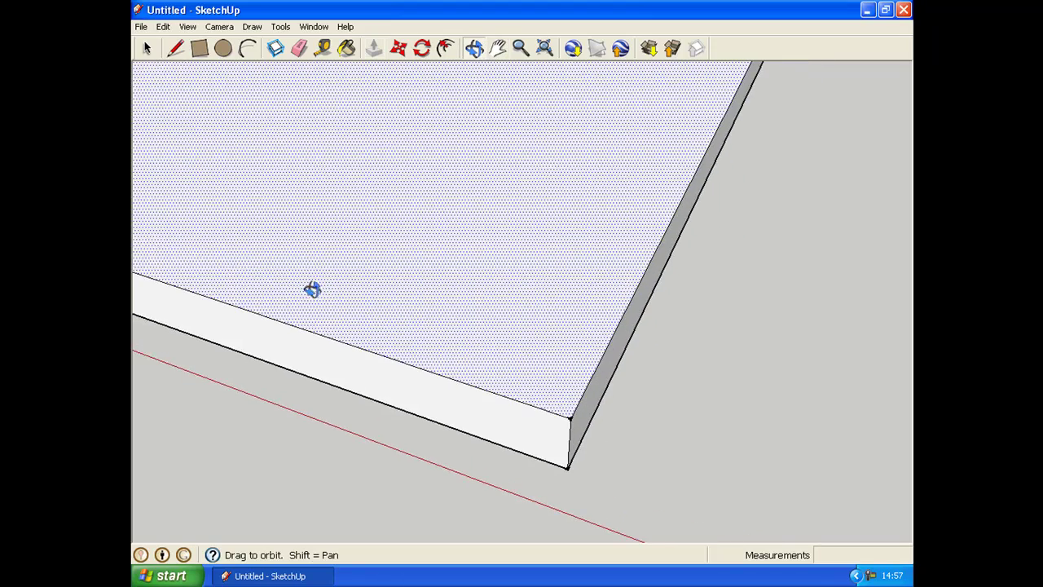
- Draw a tangent arc across the second corner and push its wedge away
left_click_drag(312, 288, 656, 339)
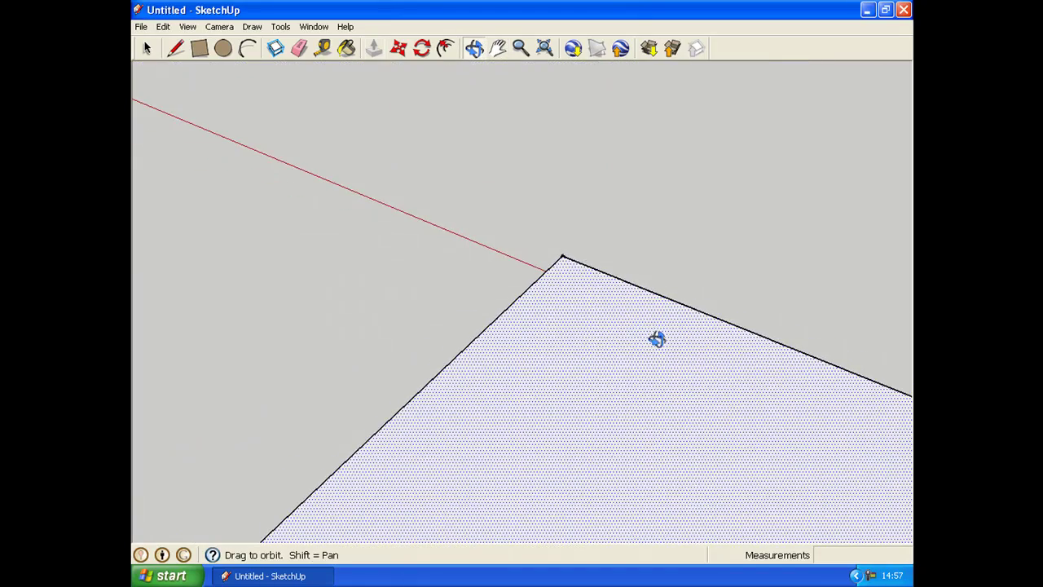
left_click(175, 49)
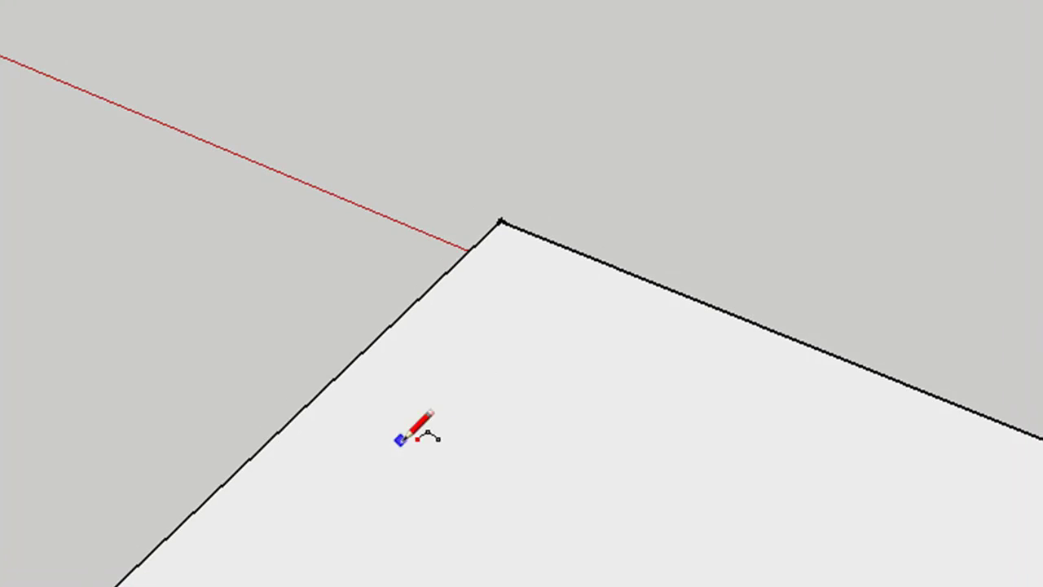
left_click(293, 414)
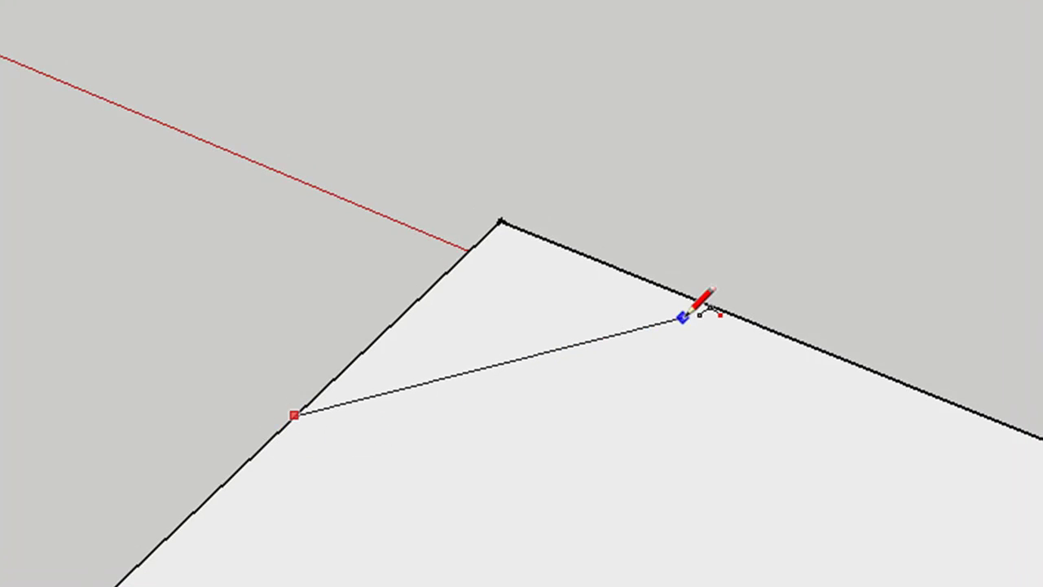
left_click(724, 310)
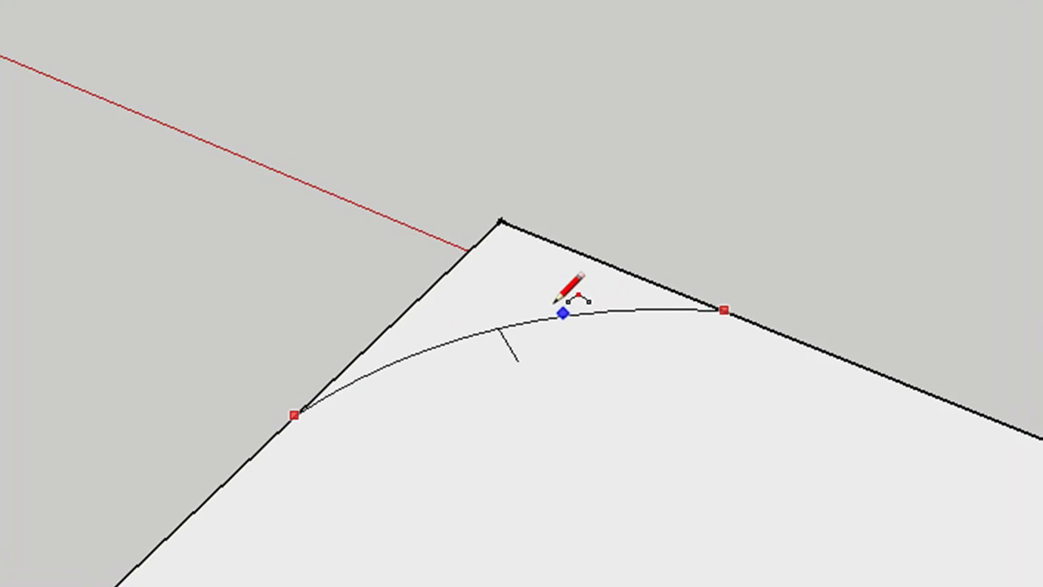
left_click(497, 312)
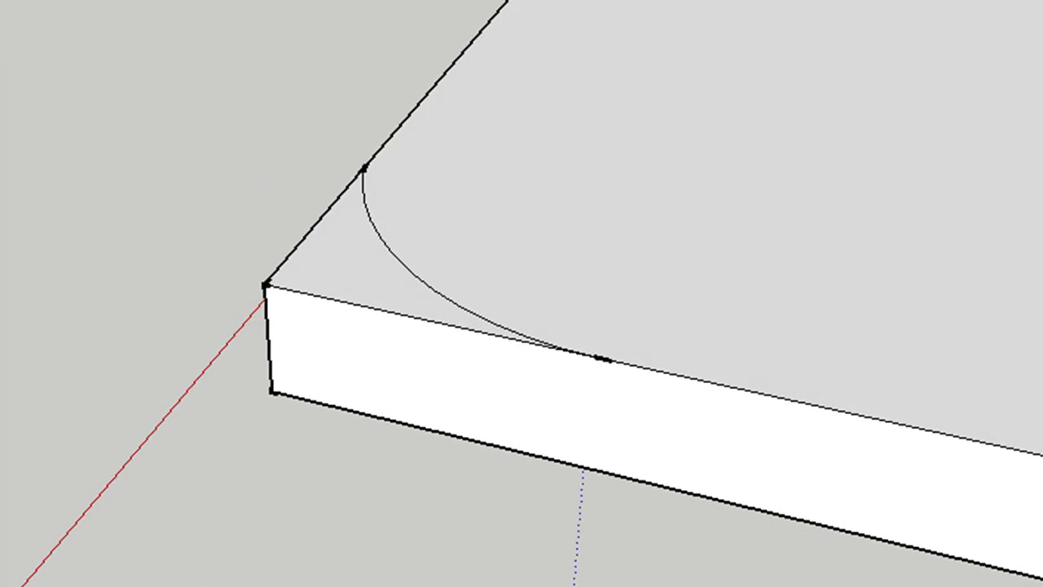
left_click_drag(331, 275, 333, 412)
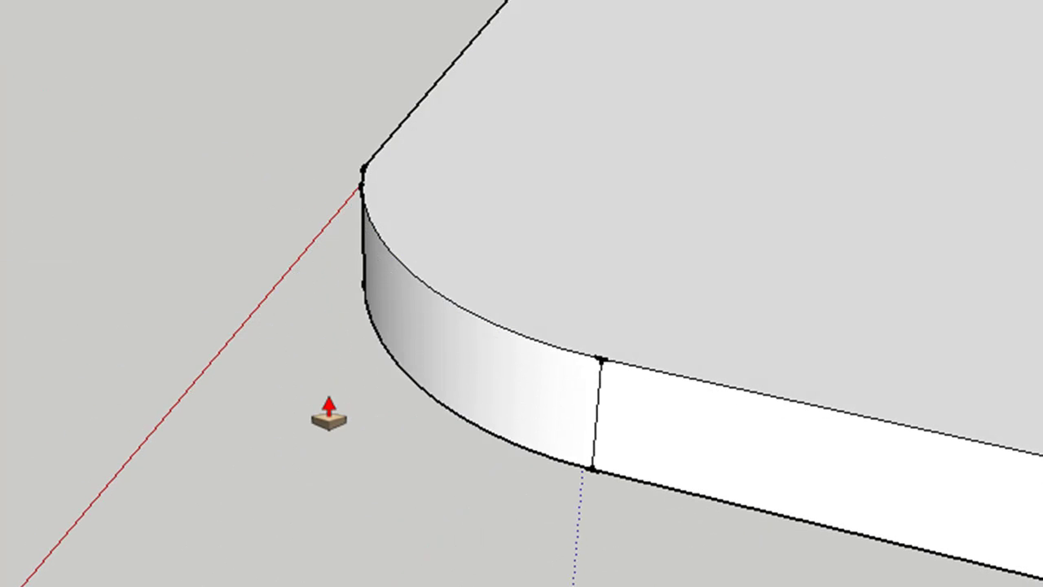
- Draw an inset screen rectangle on the body's top face with an even border
left_click(473, 47)
mouse_move(447, 244)
left_mouse_down()
mouse_move(858, 305)
mouse_move(533, 202)
left_mouse_up()
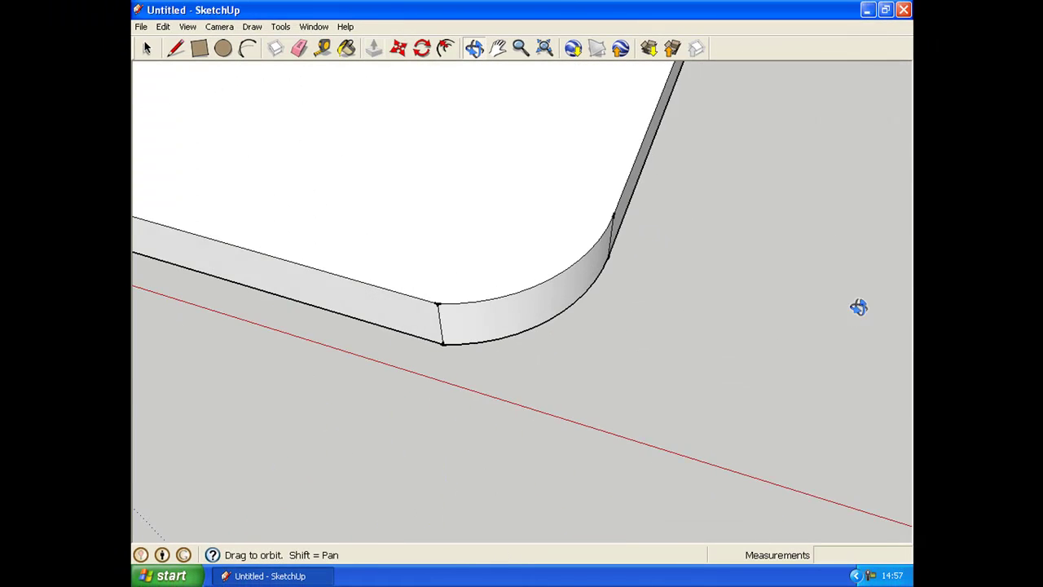
scroll(484, 229, "down", 6)
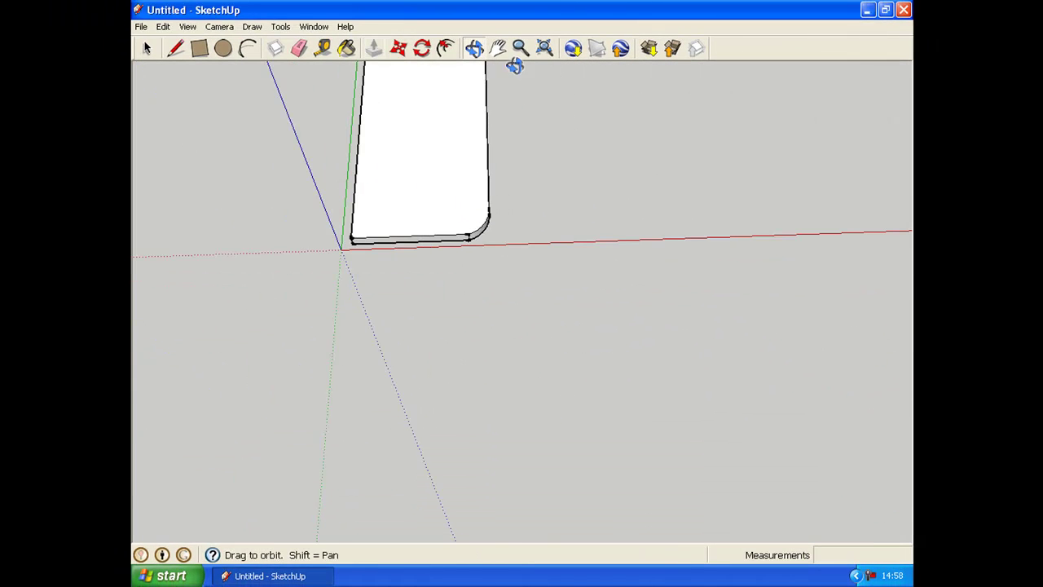
left_click(498, 48)
left_click_drag(445, 137, 511, 367)
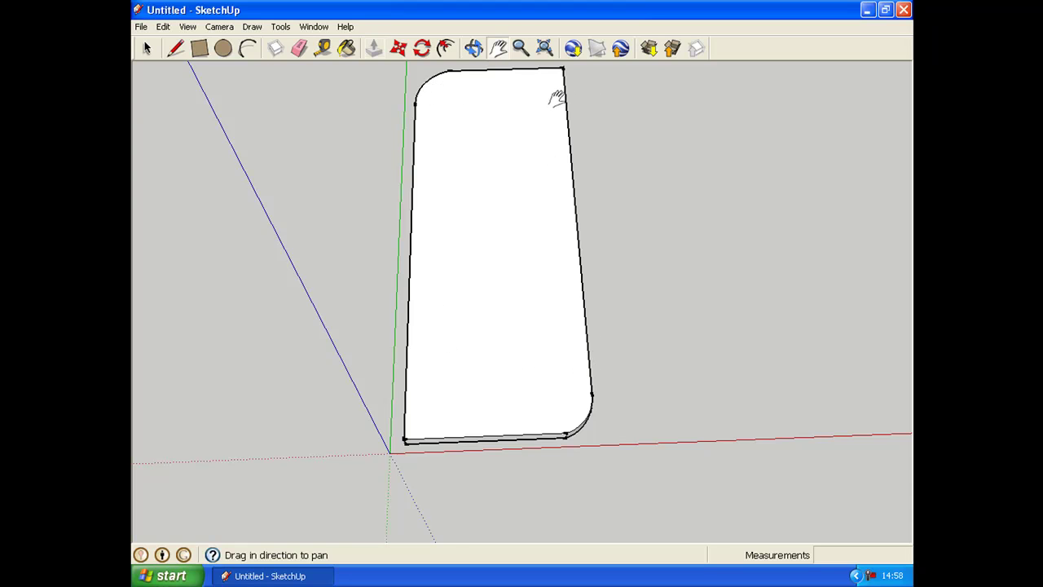
left_click(200, 49)
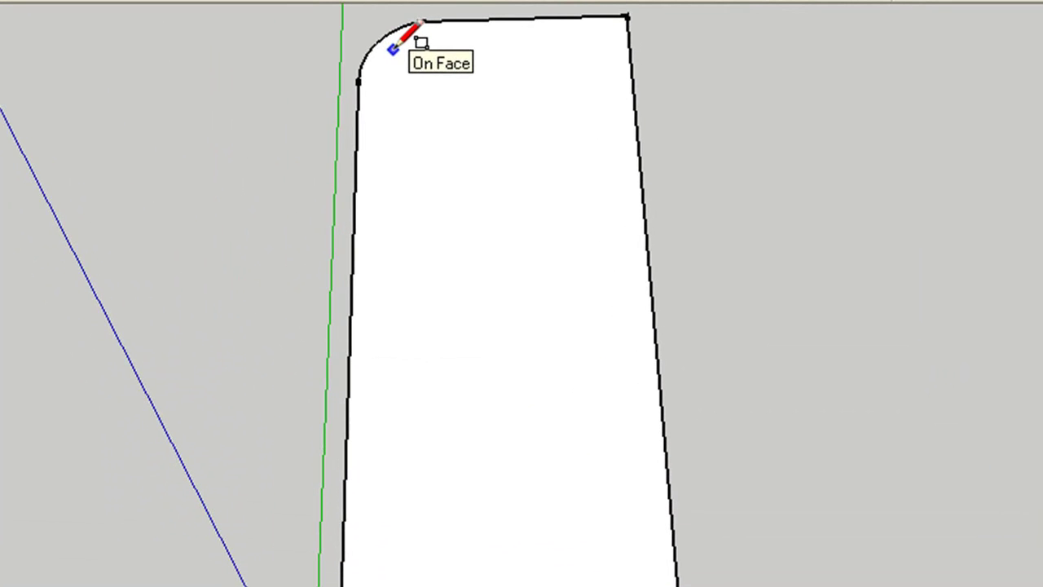
left_click(389, 50)
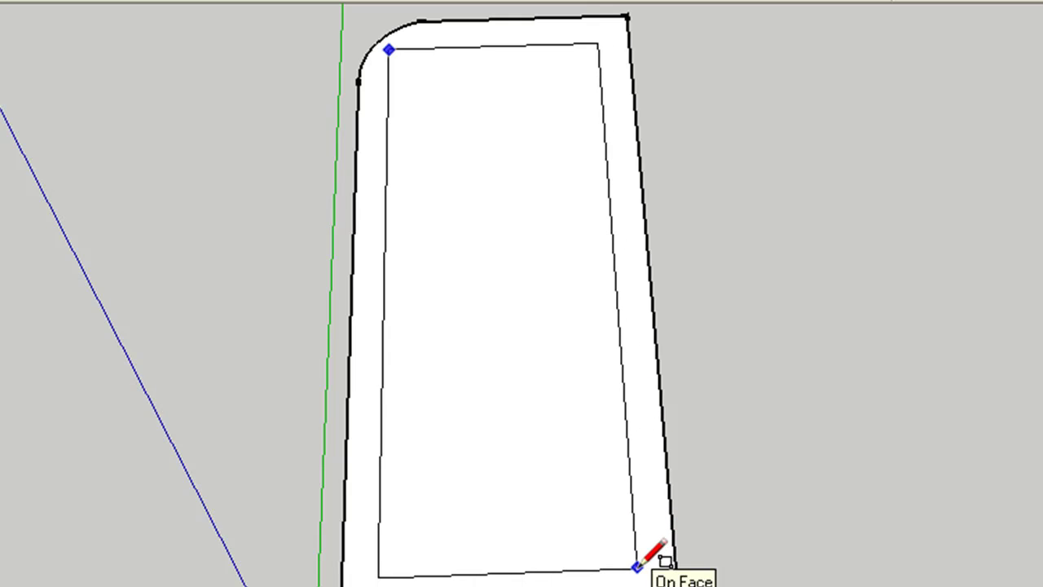
left_click(636, 561)
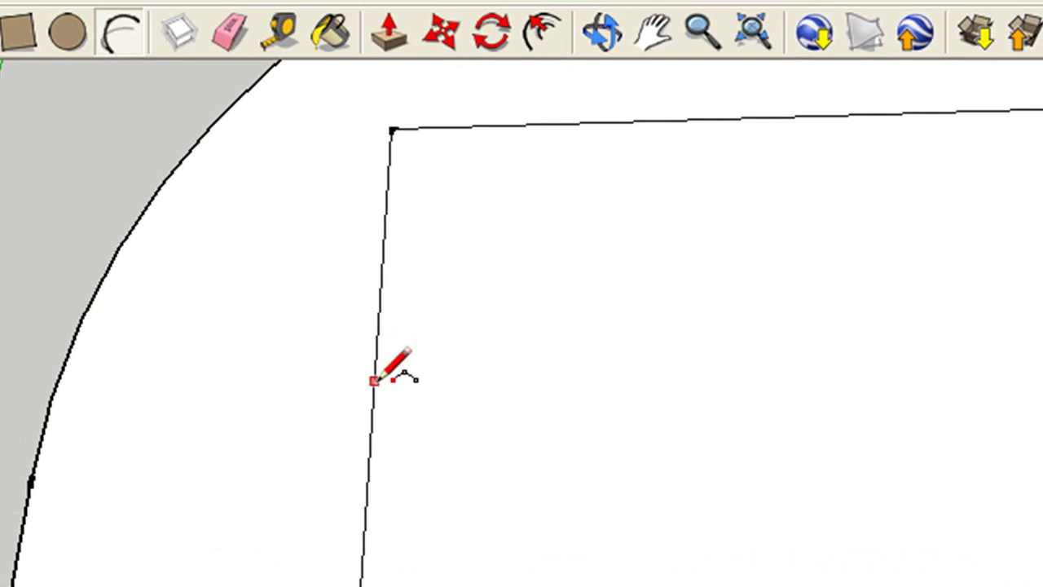
- Draw an arc across the screen rectangle's top-left corner to round it
left_click(366, 494)
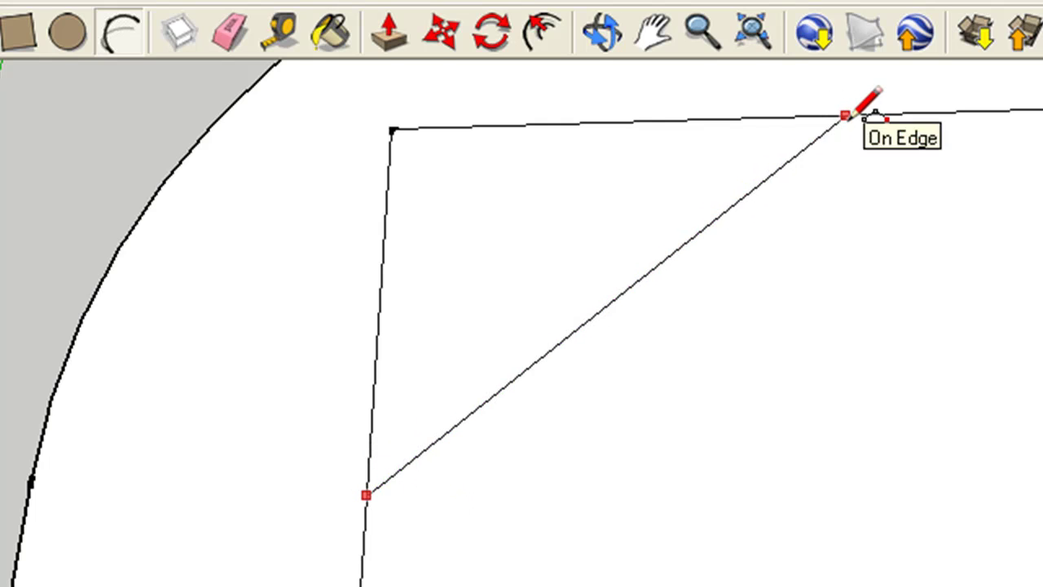
left_click(817, 115)
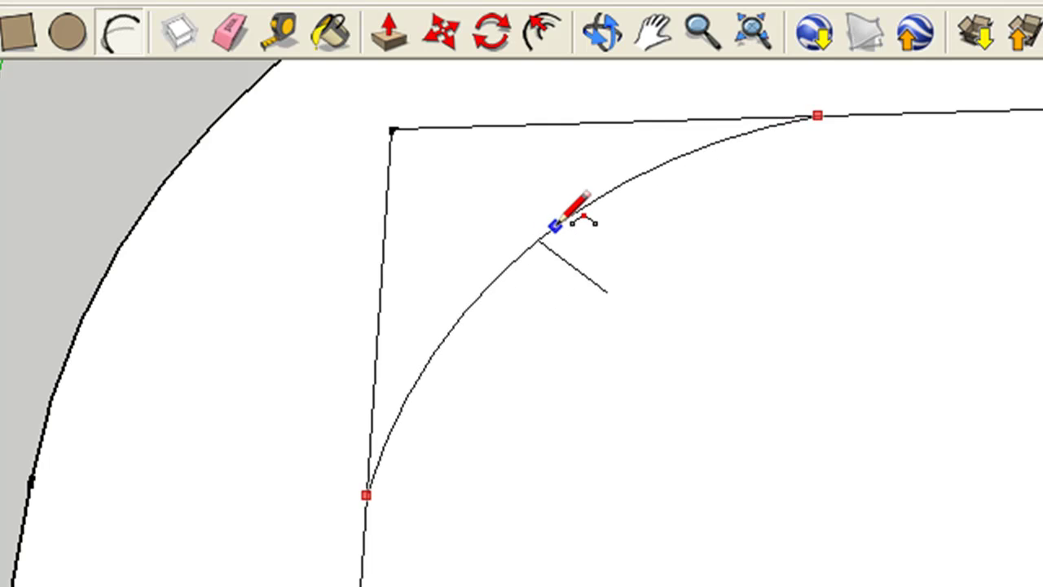
left_click(544, 218)
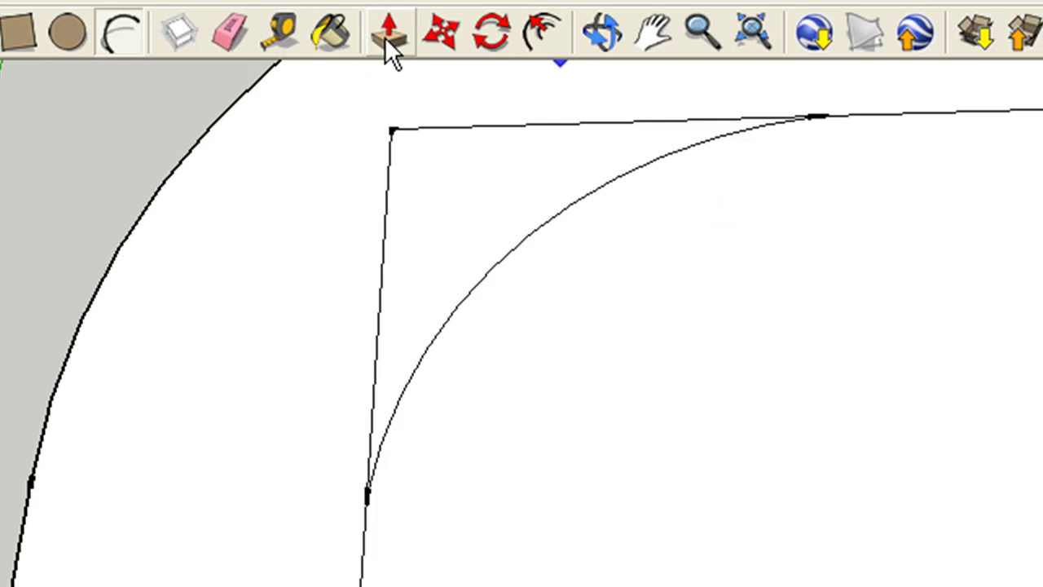
- Erase the leftover square corner edges and recenter the view on the phone body
left_click(232, 36)
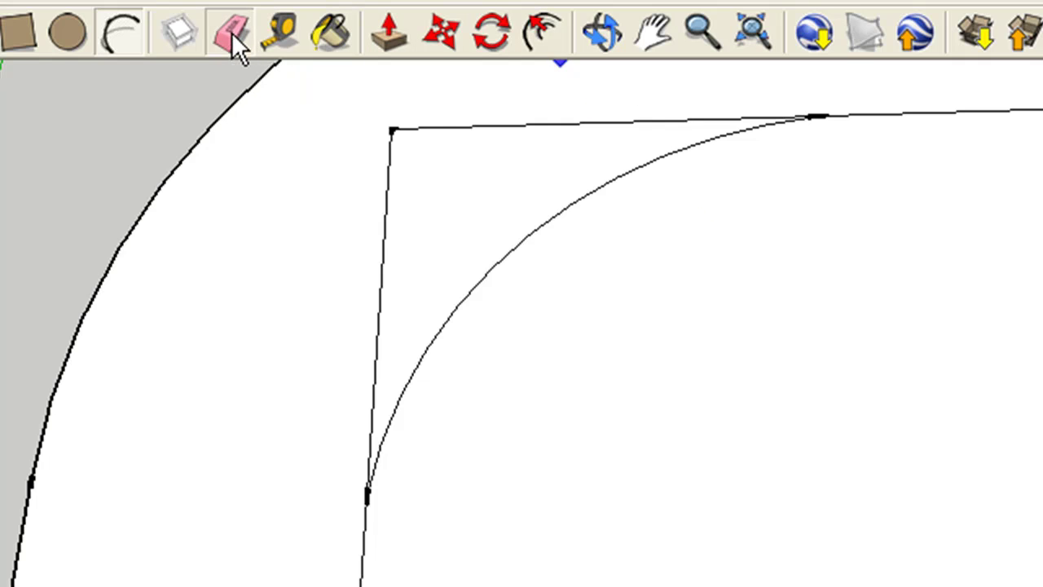
left_click(431, 127)
left_click(383, 214)
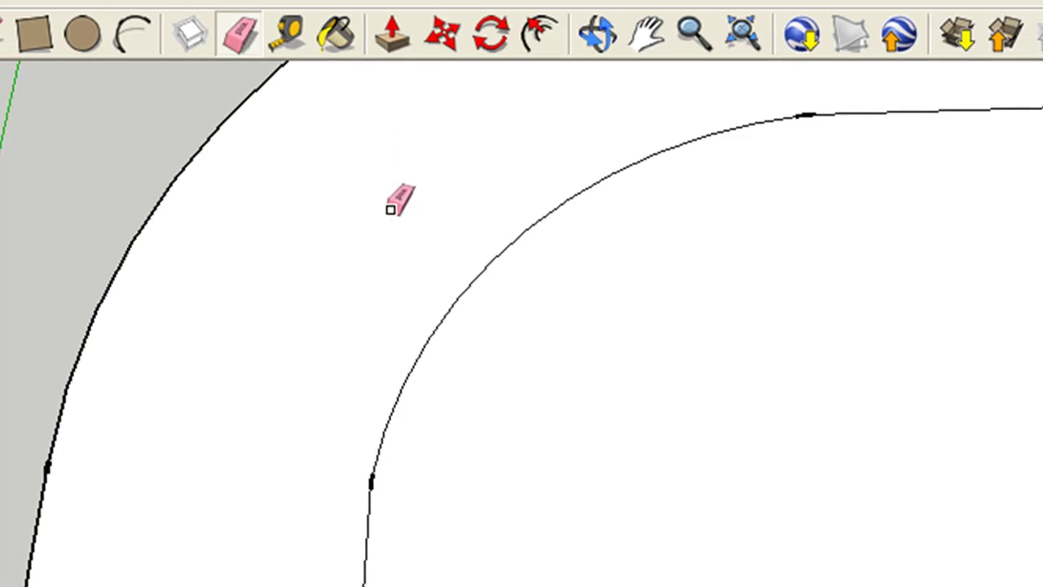
left_click(655, 32)
scroll(424, 184, "down", 8)
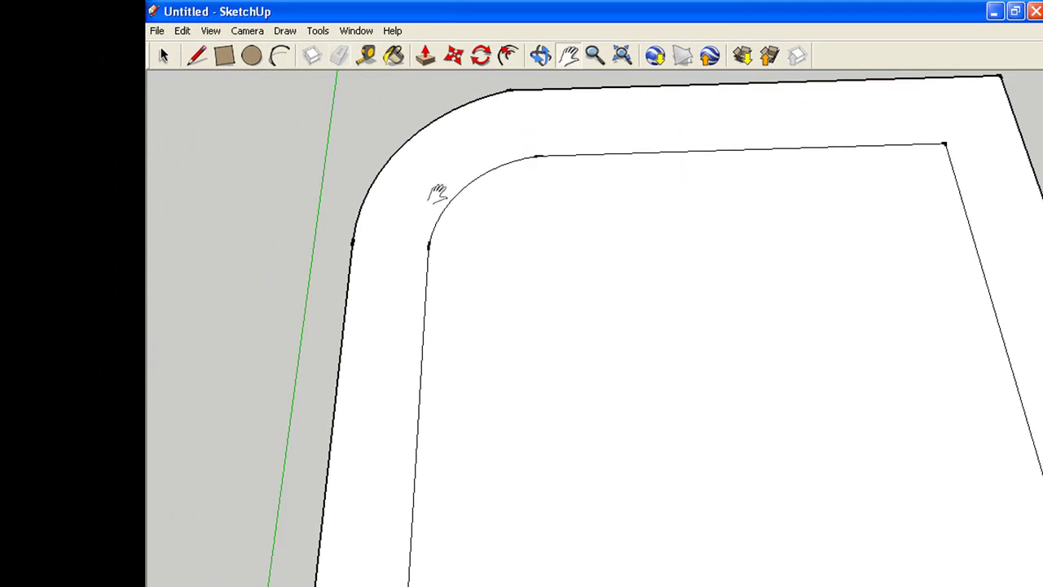
scroll(596, 170, "up", 3)
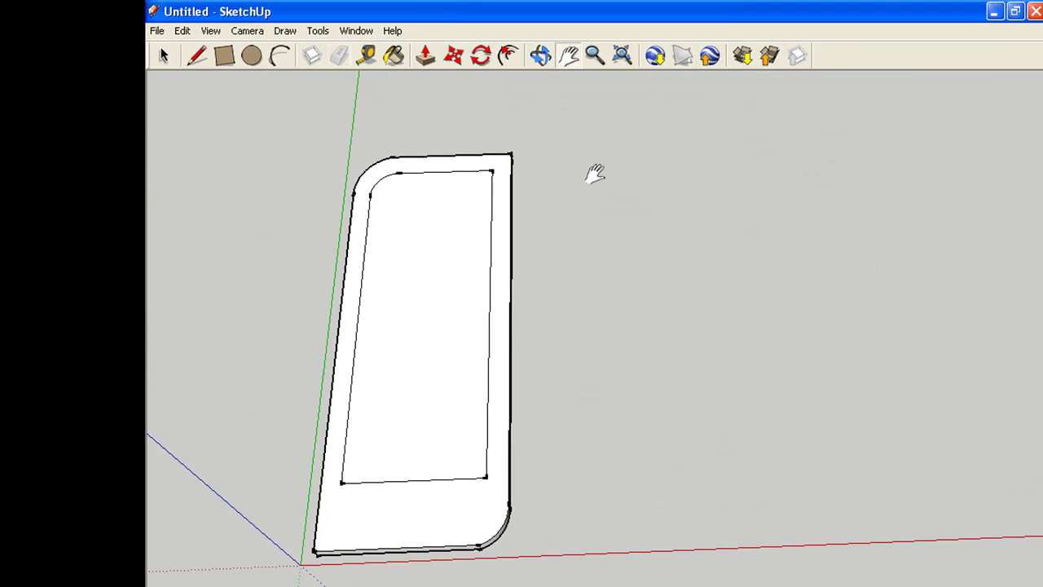
left_click(541, 55)
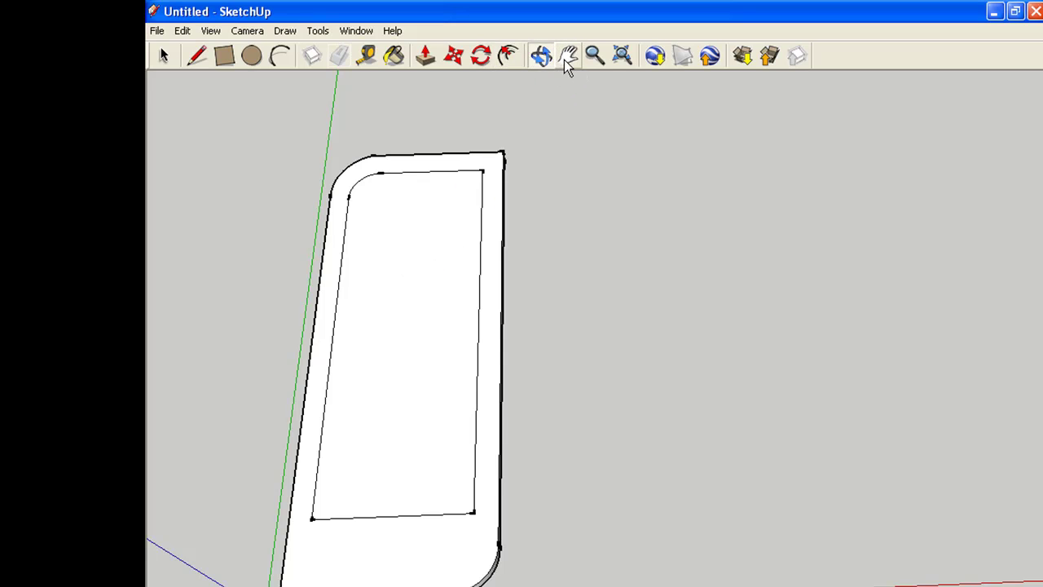
mouse_move(414, 209)
left_mouse_down()
mouse_move(622, 176)
mouse_move(440, 139)
mouse_move(546, 158)
mouse_move(547, 114)
left_mouse_up()
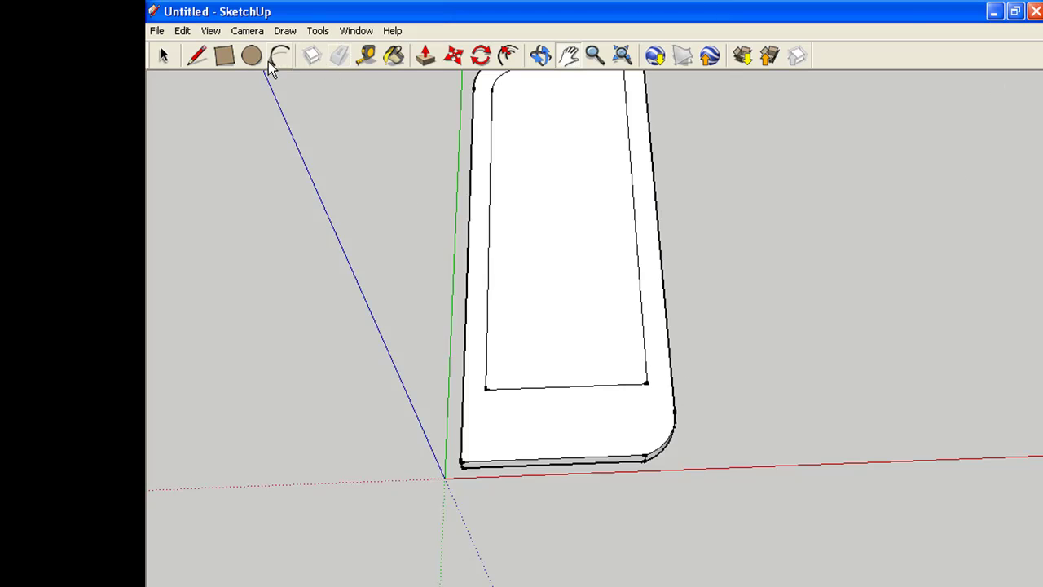
- Draw a button-panel rectangle below the screen, inside the bottom border
left_click(196, 55)
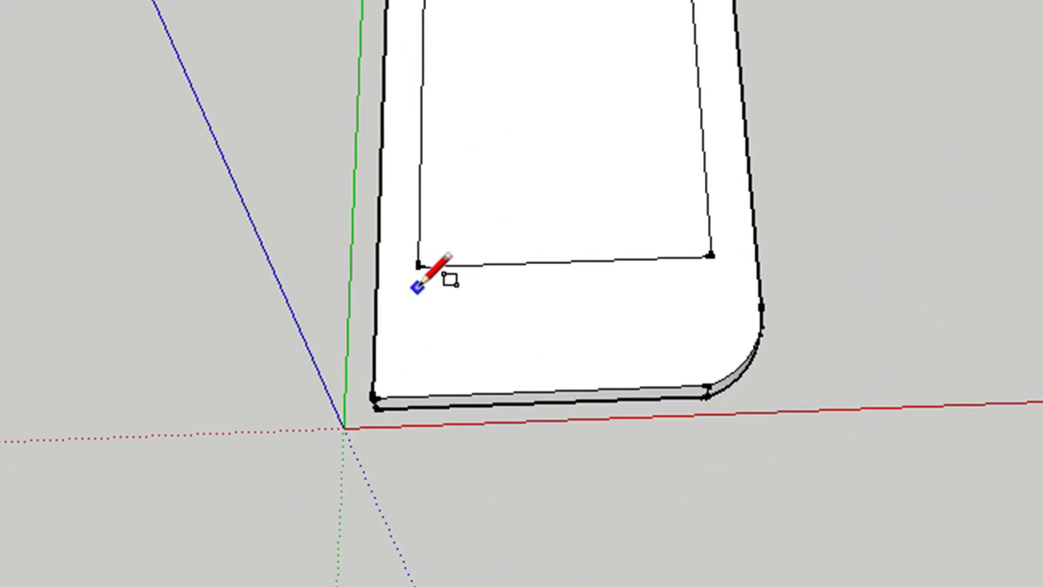
left_click(416, 286)
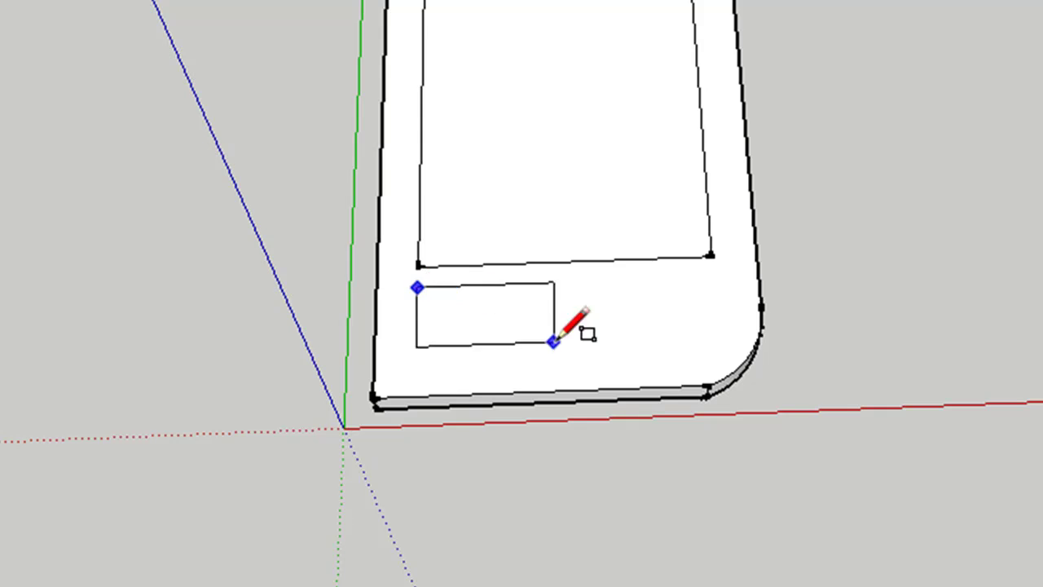
left_click(717, 362)
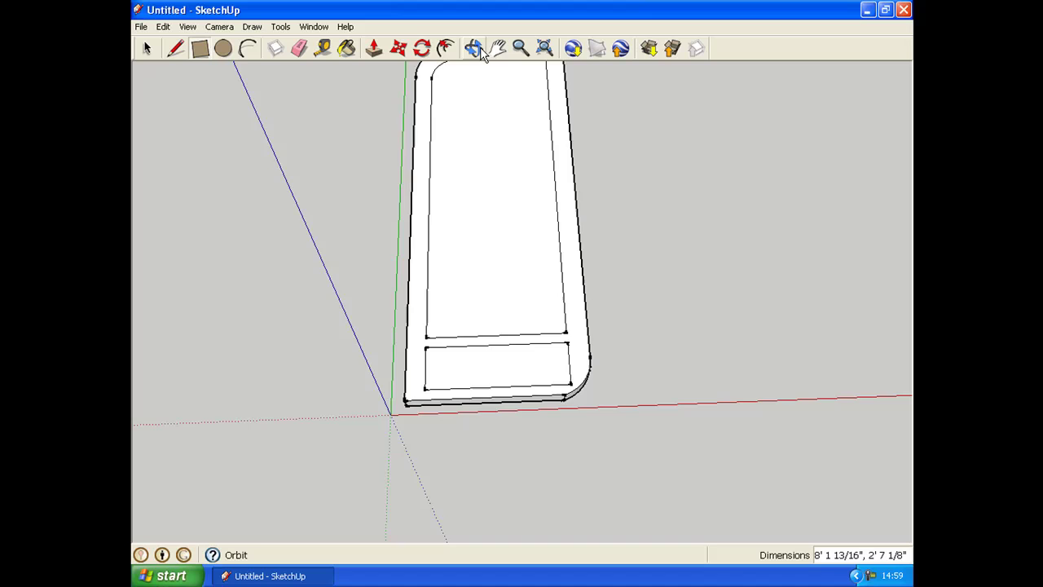
- Orbit and pan to bring the button panel's bottom-right corner into view
scroll(481, 50, "up", 8)
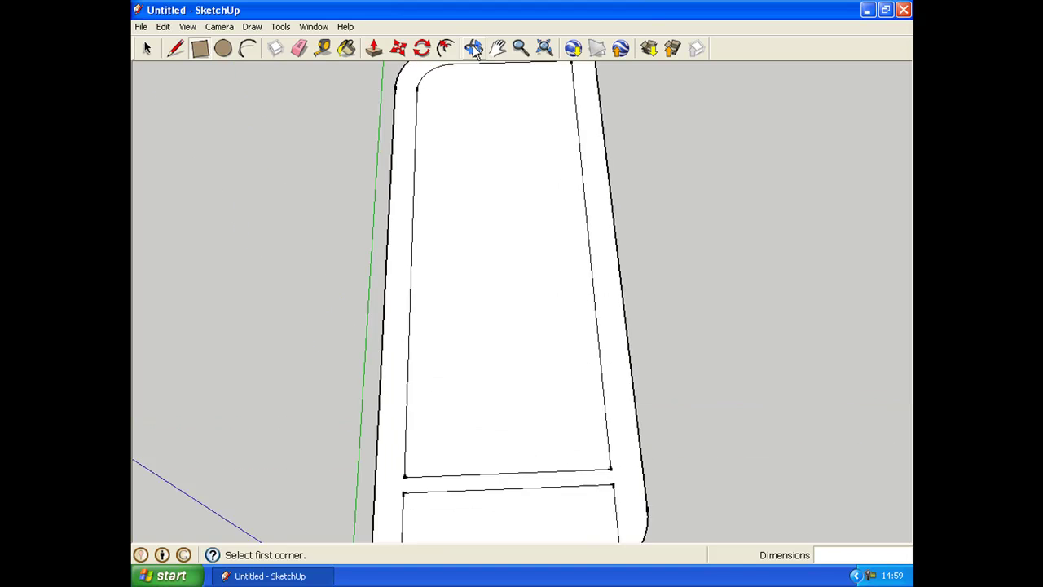
left_click(474, 49)
left_click_drag(521, 130, 758, 171)
left_click(498, 48)
left_click_drag(570, 244, 427, 390)
scroll(554, 132, "down", 5)
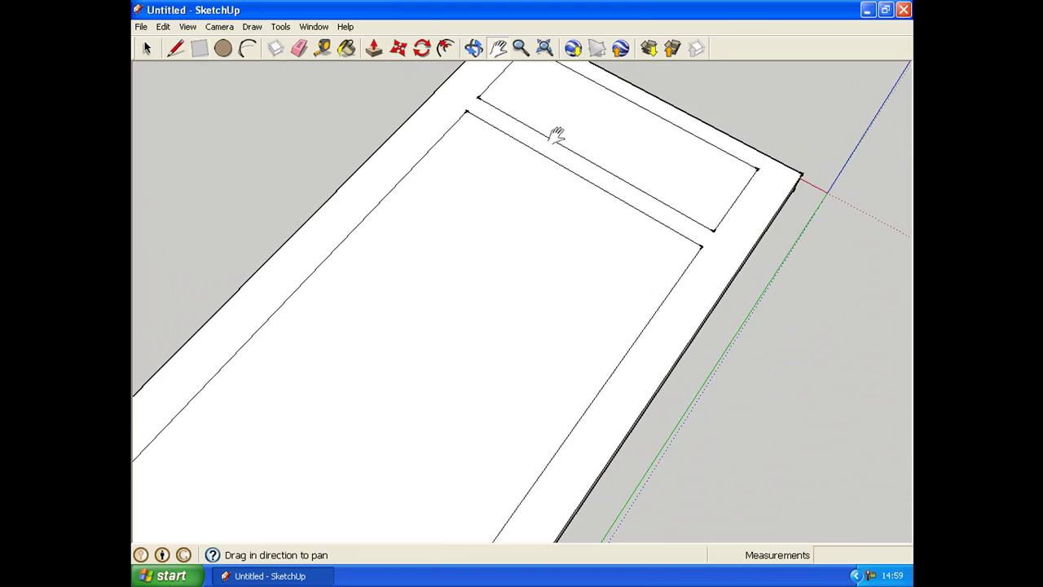
scroll(562, 175, "up", 6)
scroll(562, 175, "up", 4)
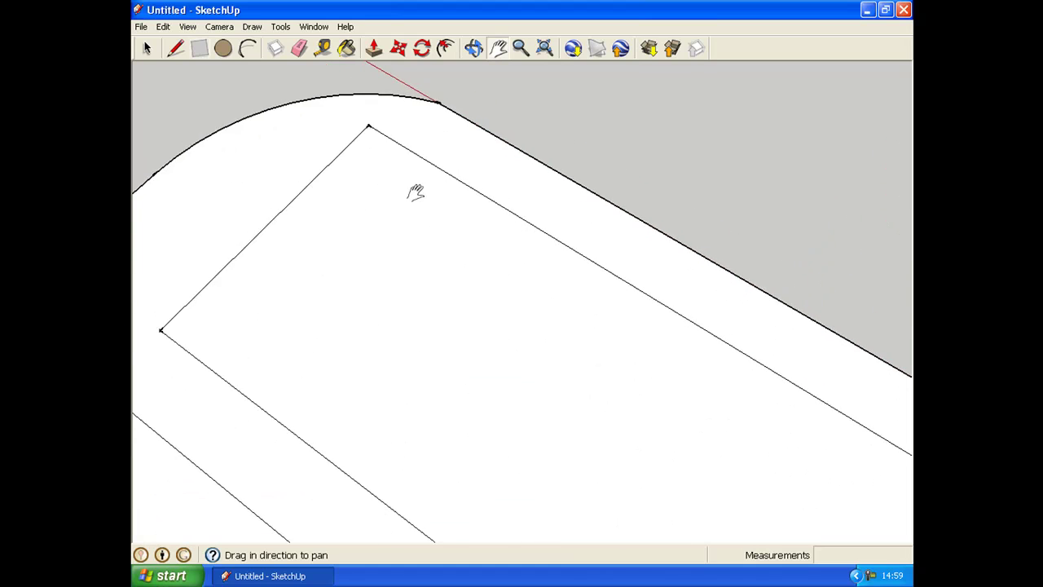
- Draw a tangent arc across the panel's corner and erase the square corner edges
key("l")
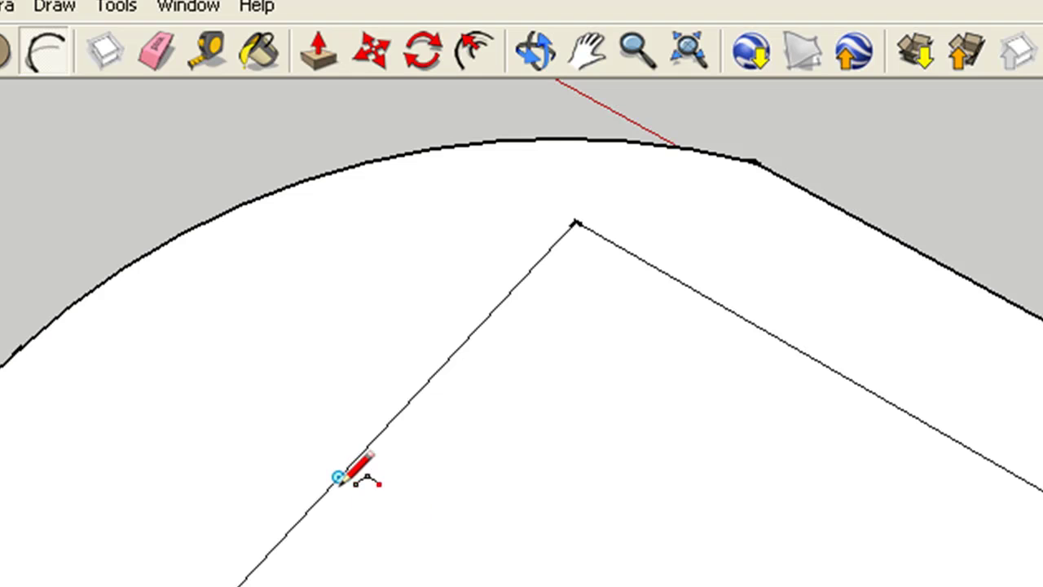
left_click(886, 400)
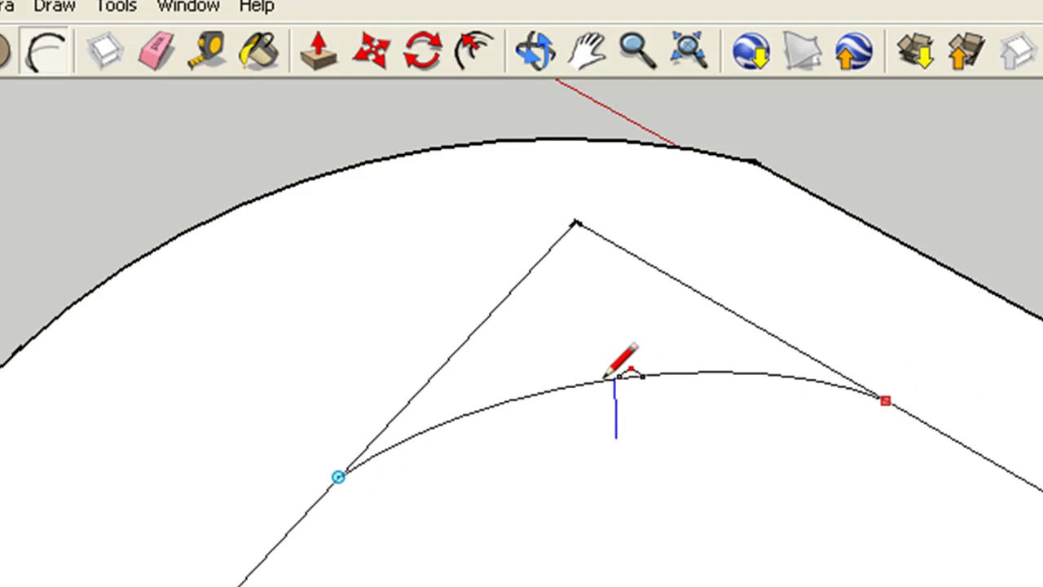
left_click(585, 352)
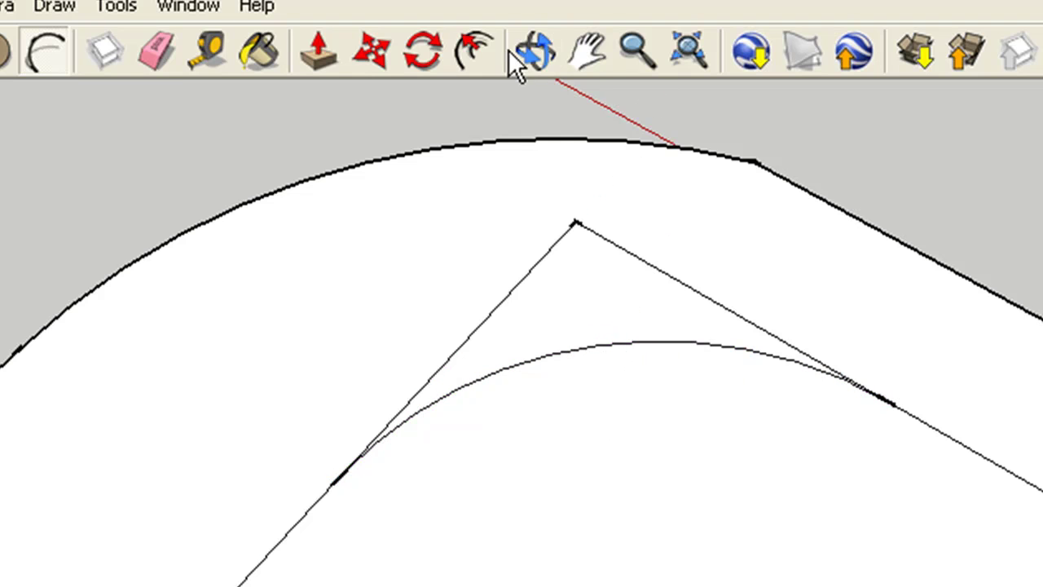
left_click(153, 51)
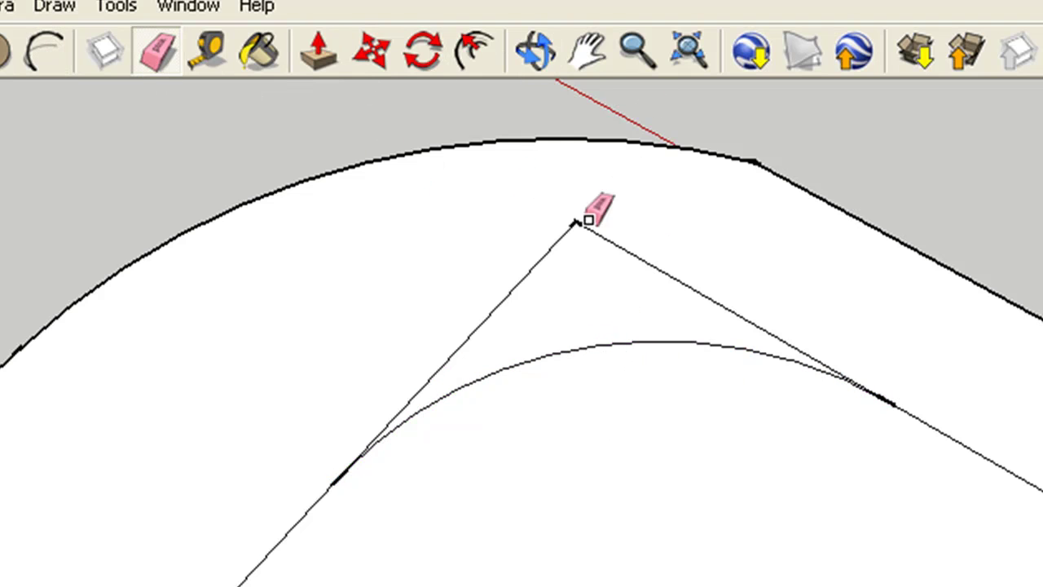
left_click(631, 251)
left_click(534, 259)
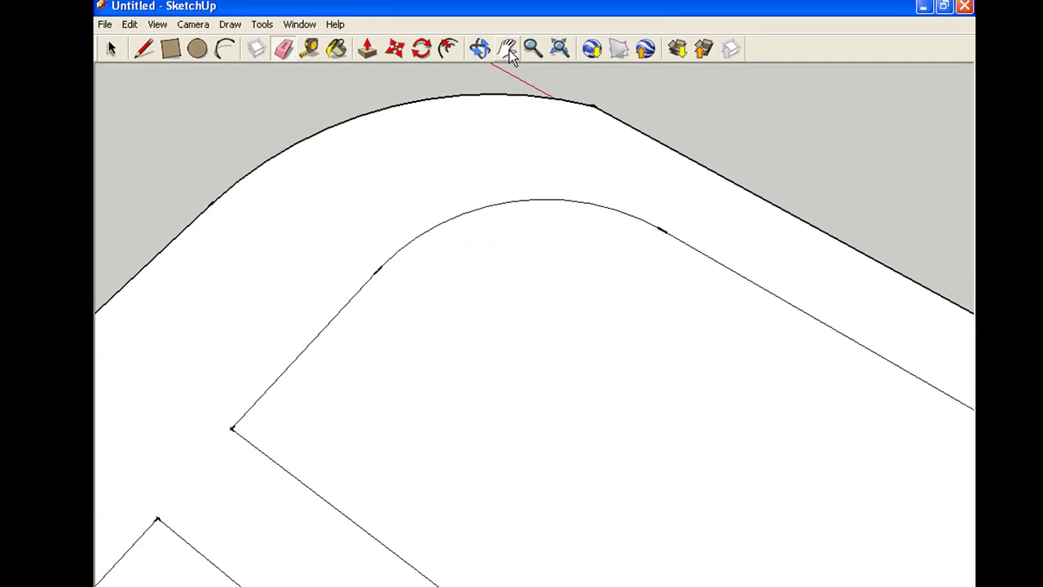
- Orbit the model back to the front view
left_click(507, 51)
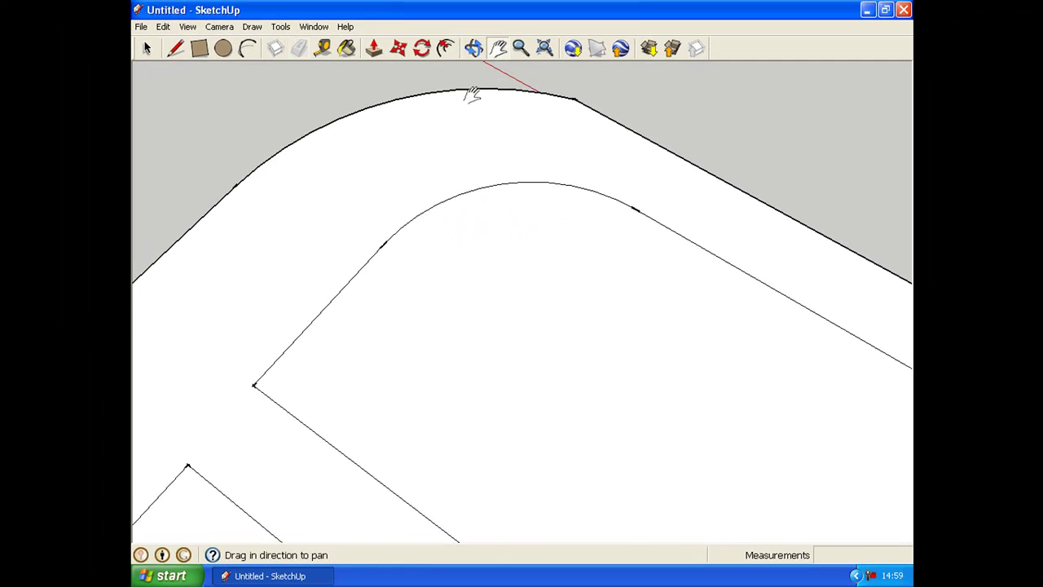
scroll(466, 102, "down", 4)
left_click(473, 48)
left_click_drag(456, 163, 375, 203)
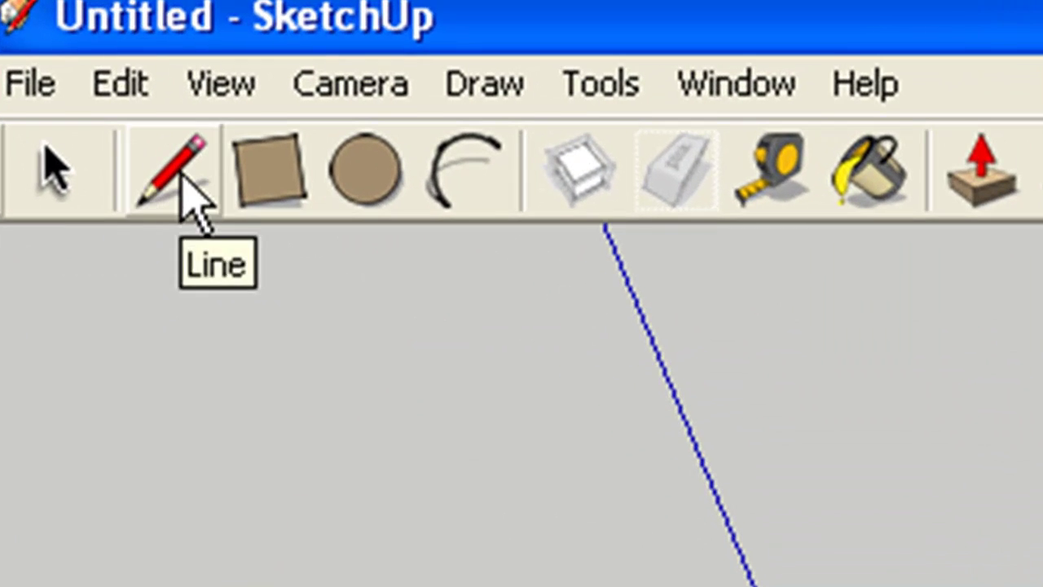
- Draw a vertical line from the panel's top midpoint to its bottom edge
left_click(192, 204)
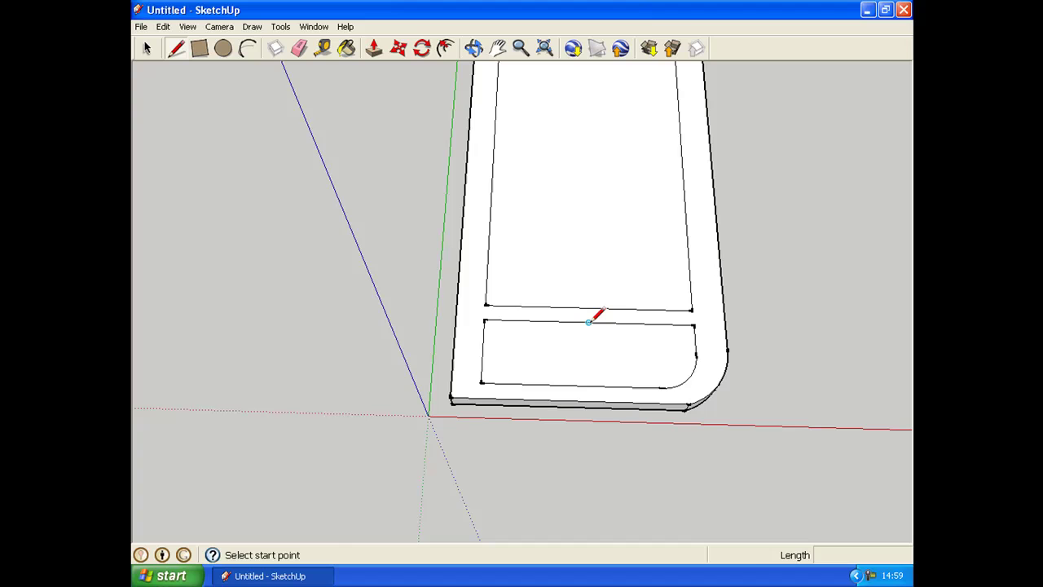
left_click(588, 322)
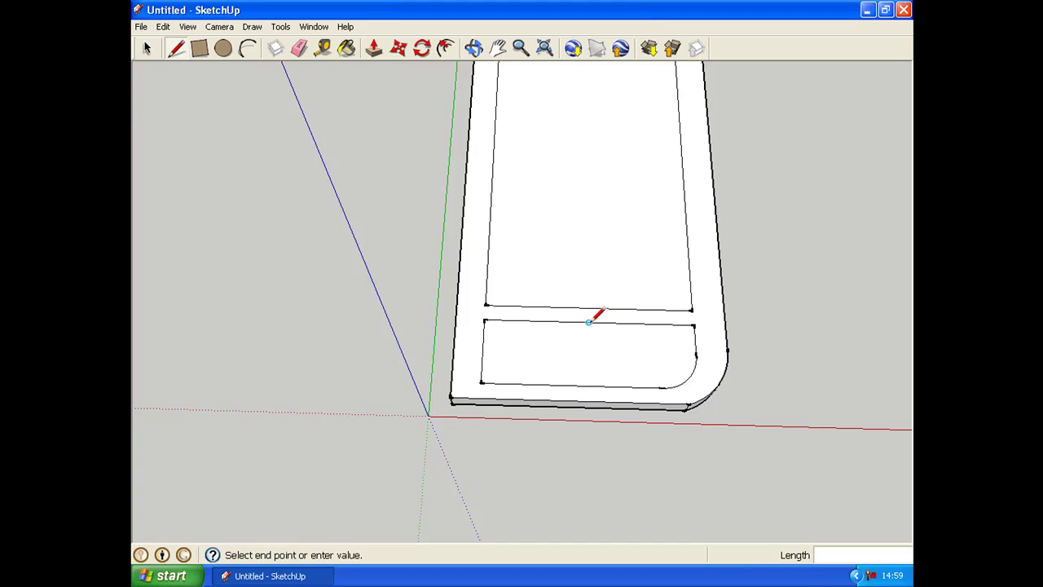
left_click(589, 384)
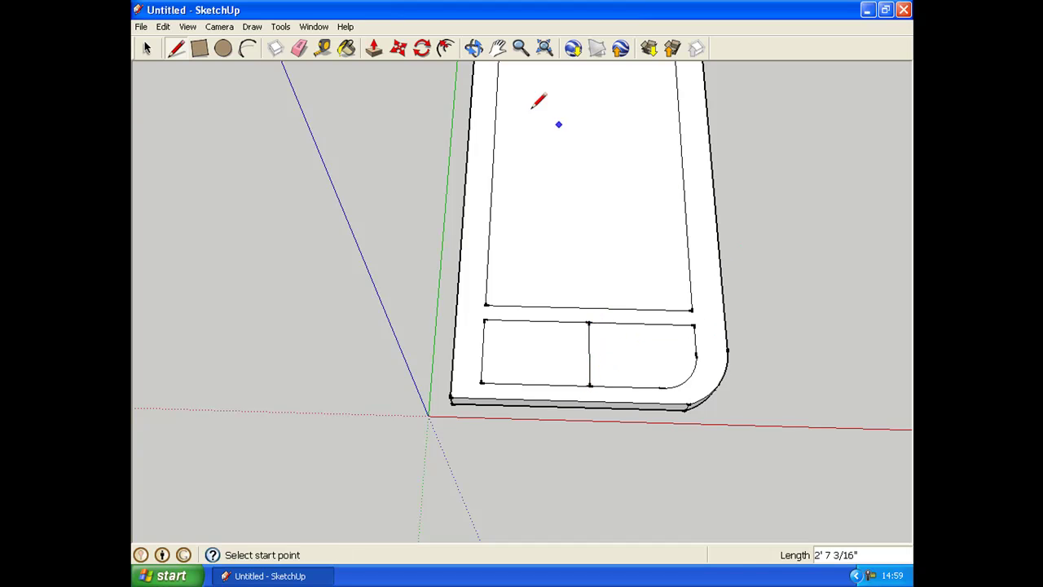
- Draw a small button circle centred on the dividing line
left_click(223, 48)
left_click(589, 353)
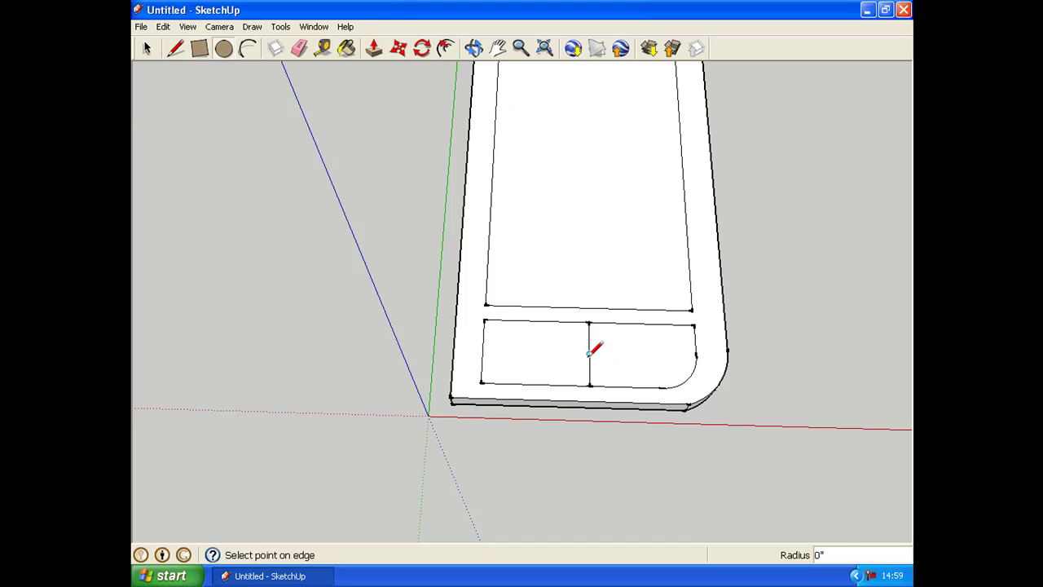
left_click(590, 363)
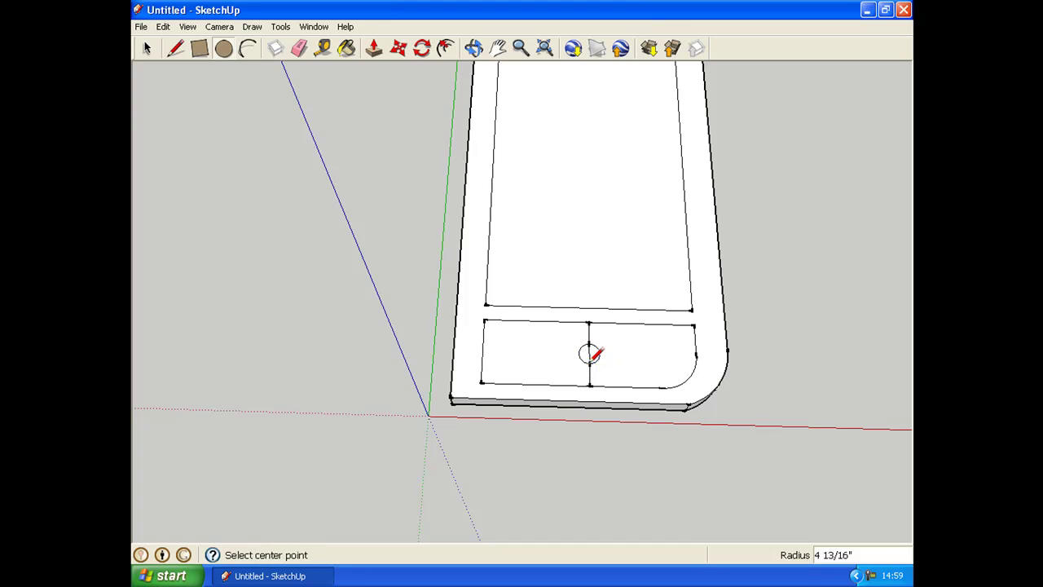
left_click(376, 50)
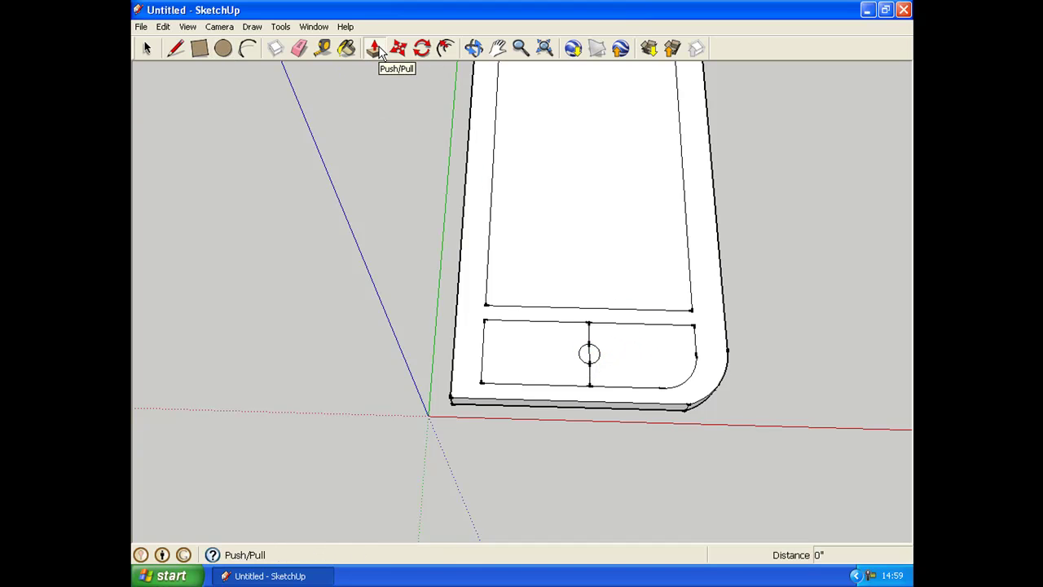
- Push the screen face slightly down into the phone body
left_click(474, 48)
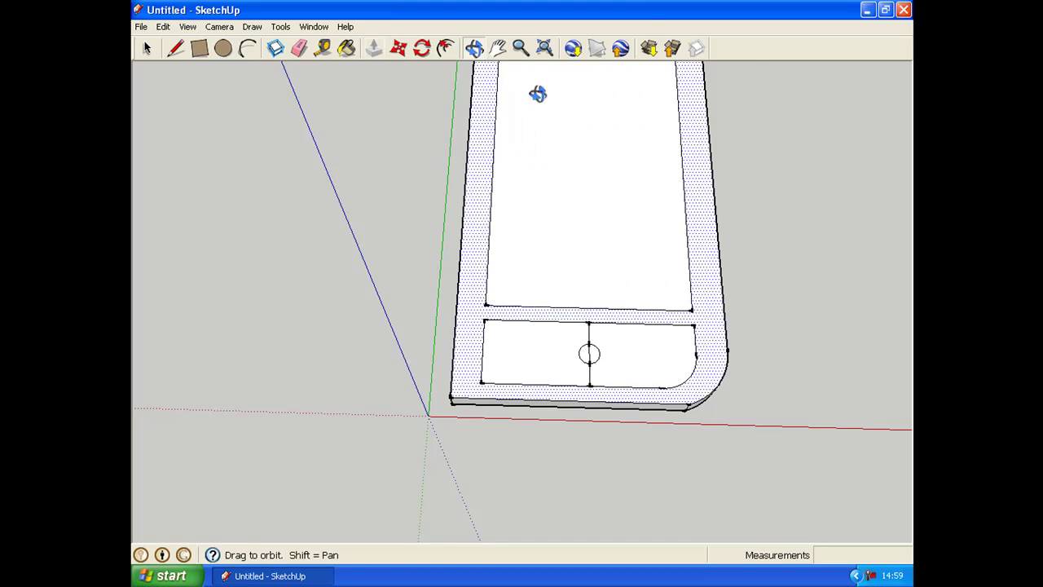
left_click_drag(538, 92, 497, 154)
scroll(564, 211, "up", 4)
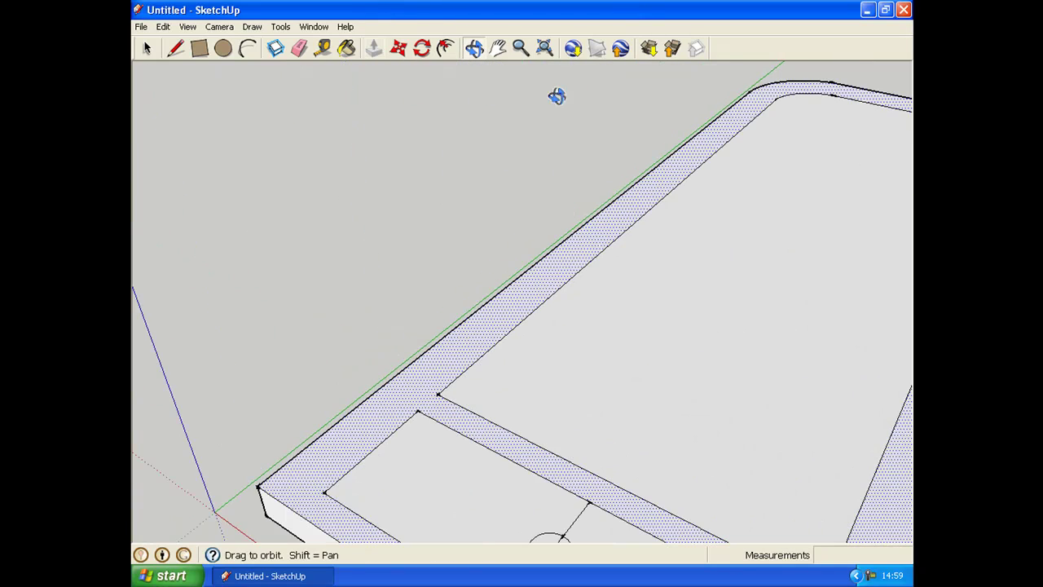
left_click(498, 48)
left_click_drag(678, 276, 470, 133)
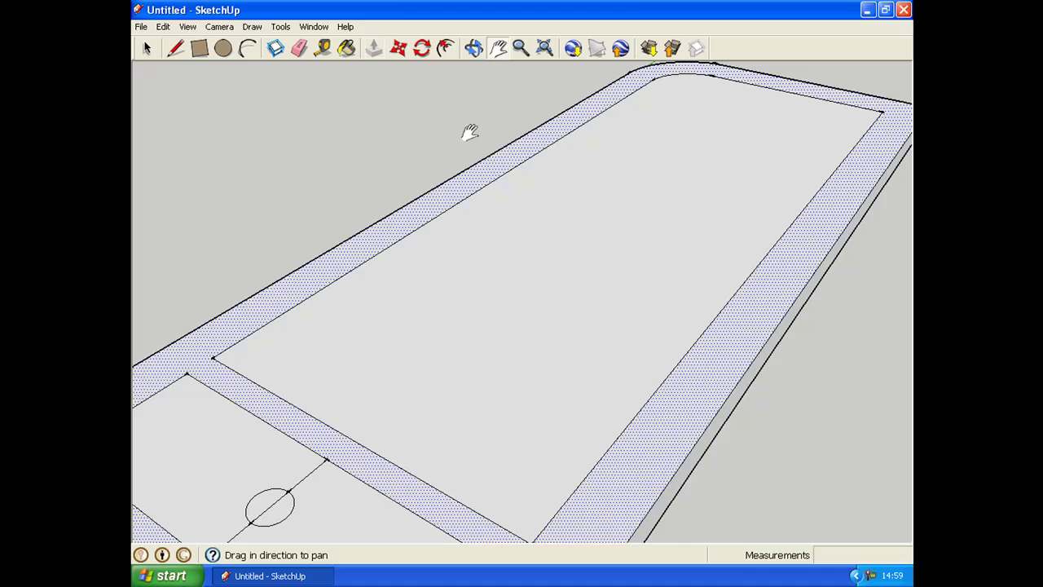
left_click(375, 48)
left_click(501, 272)
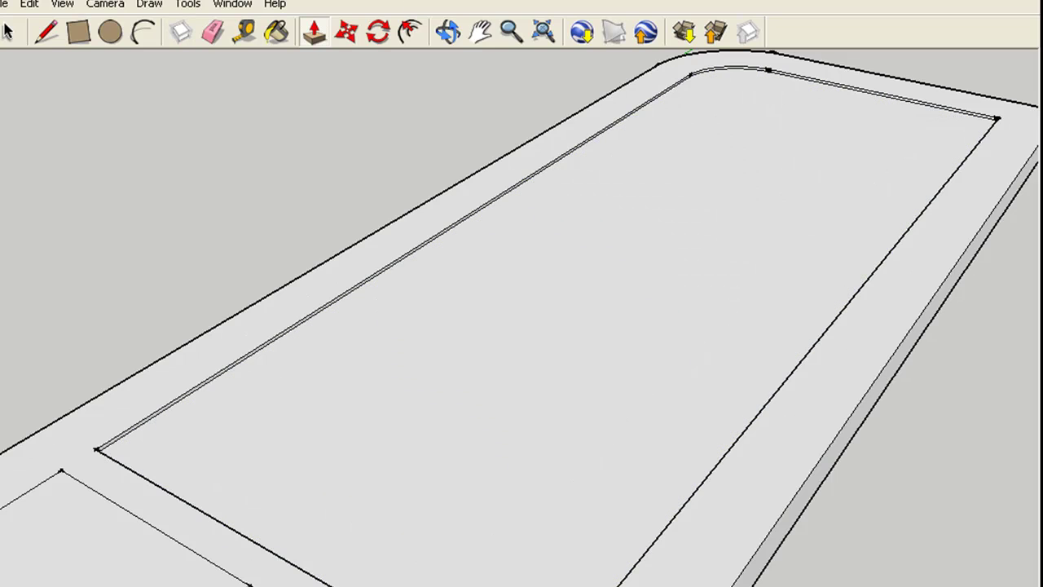
- From a steeper top view, recess the lower-left and lower-right button faces and the small circle
left_click(448, 31)
left_click_drag(342, 274, 442, 200)
left_click(313, 33)
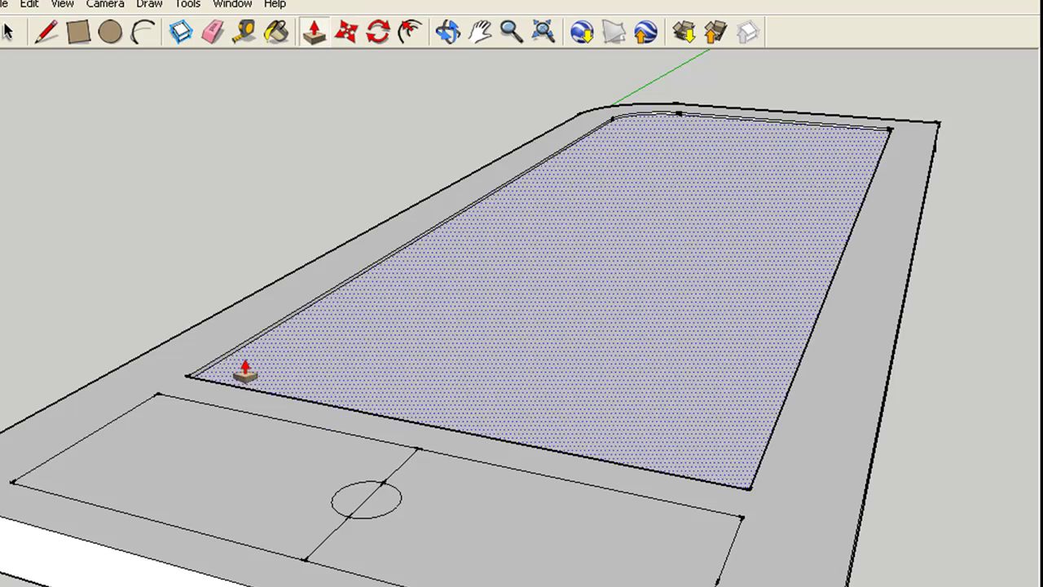
left_click(258, 471)
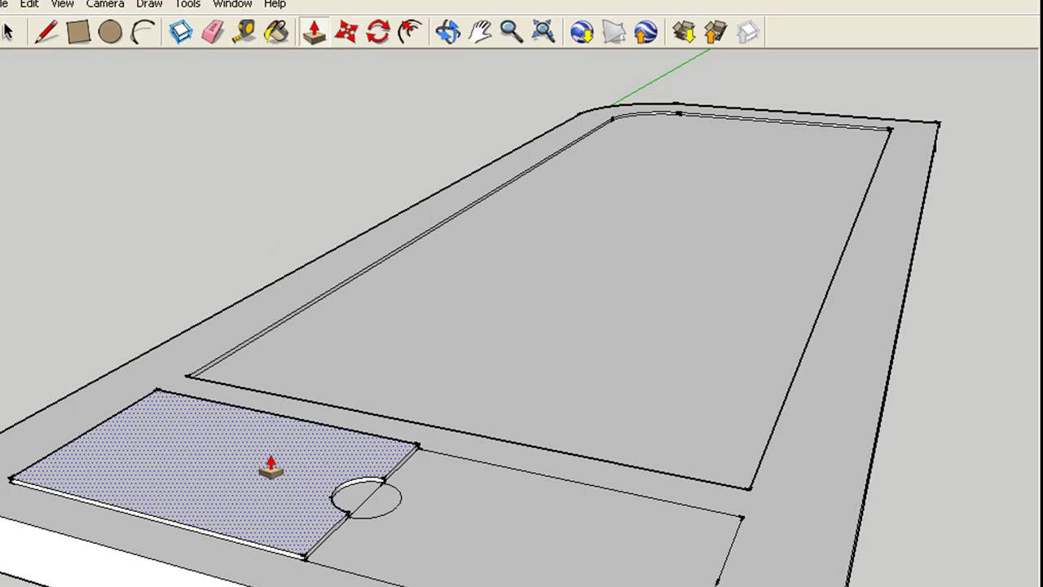
left_click(458, 550)
left_click(462, 544)
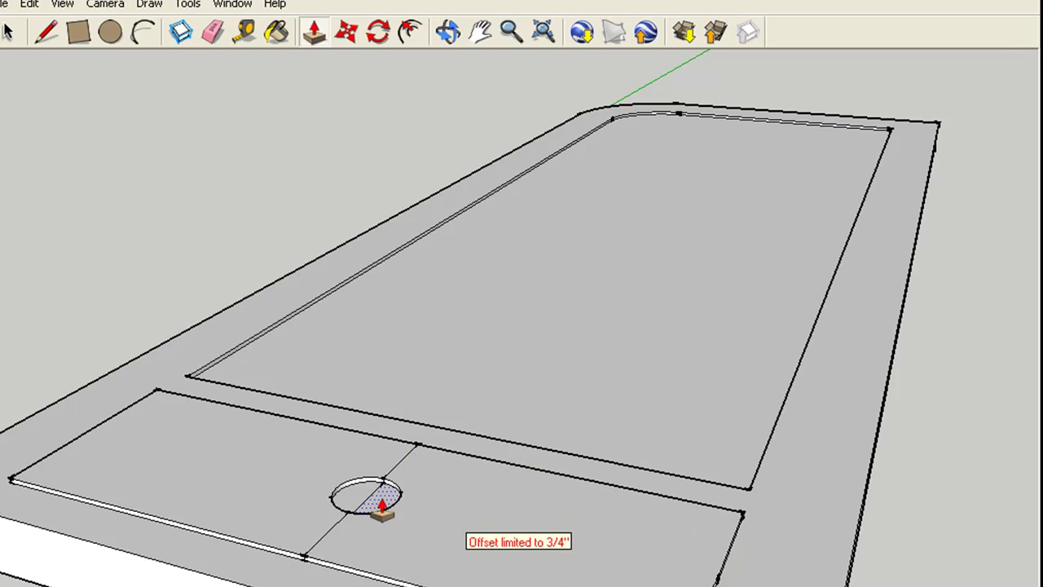
left_click(362, 497)
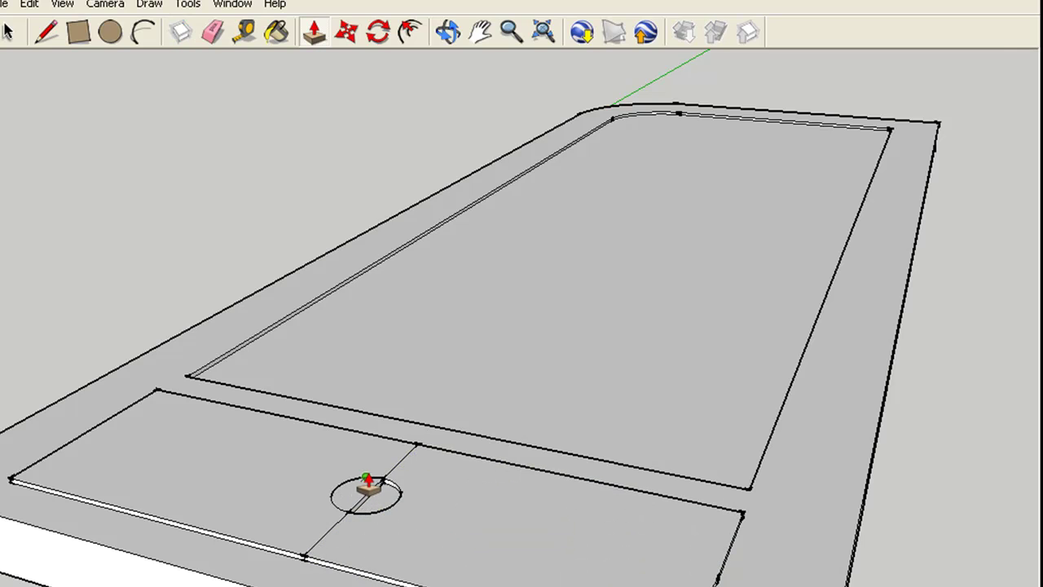
left_click(371, 490)
left_click(379, 493)
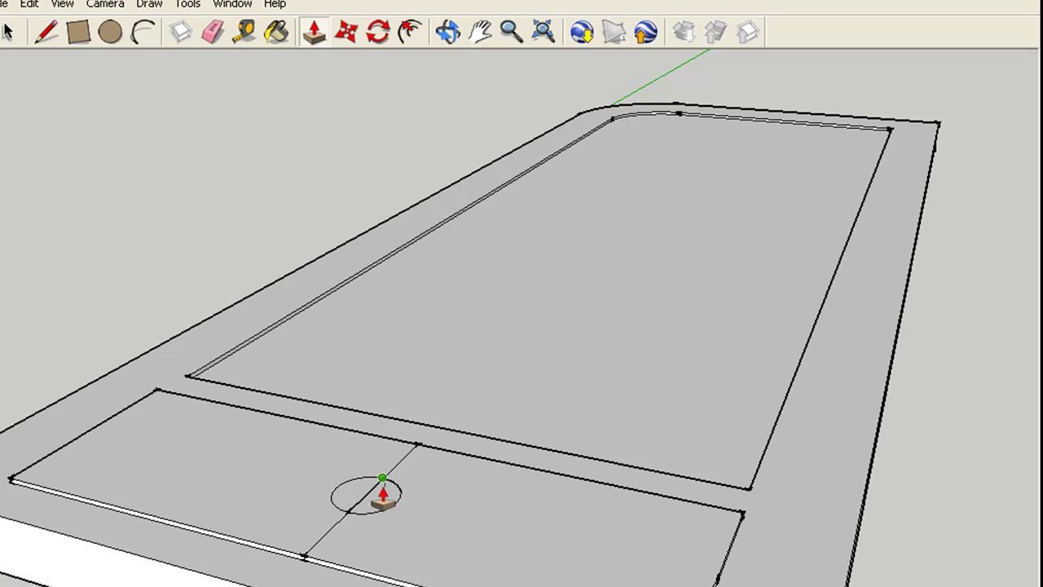
left_click(383, 497)
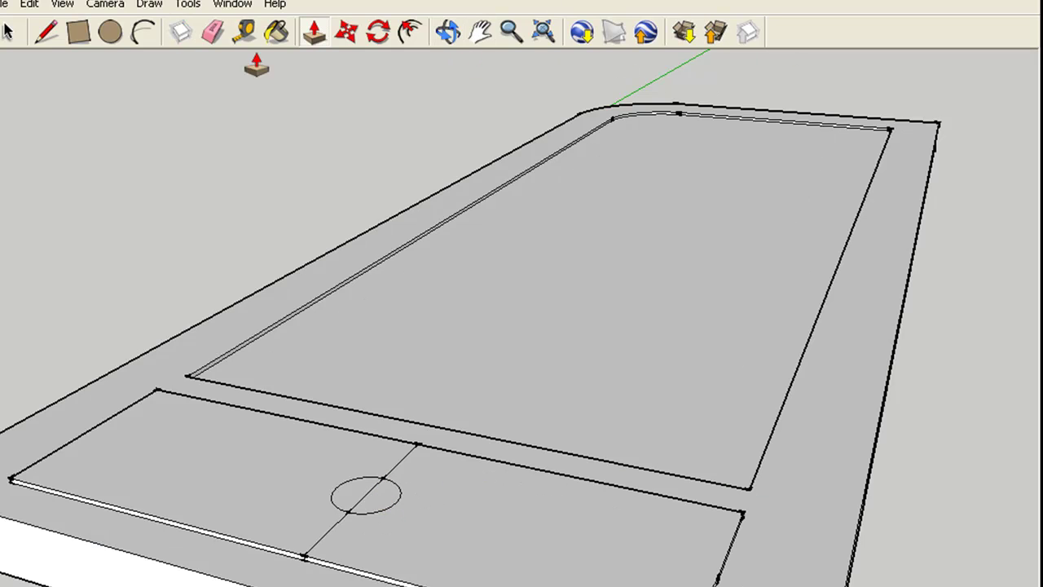
- From a top view, paint the phone's outer border black Color_009 from the Colors library
left_click(459, 37)
left_click_drag(432, 163, 519, 360)
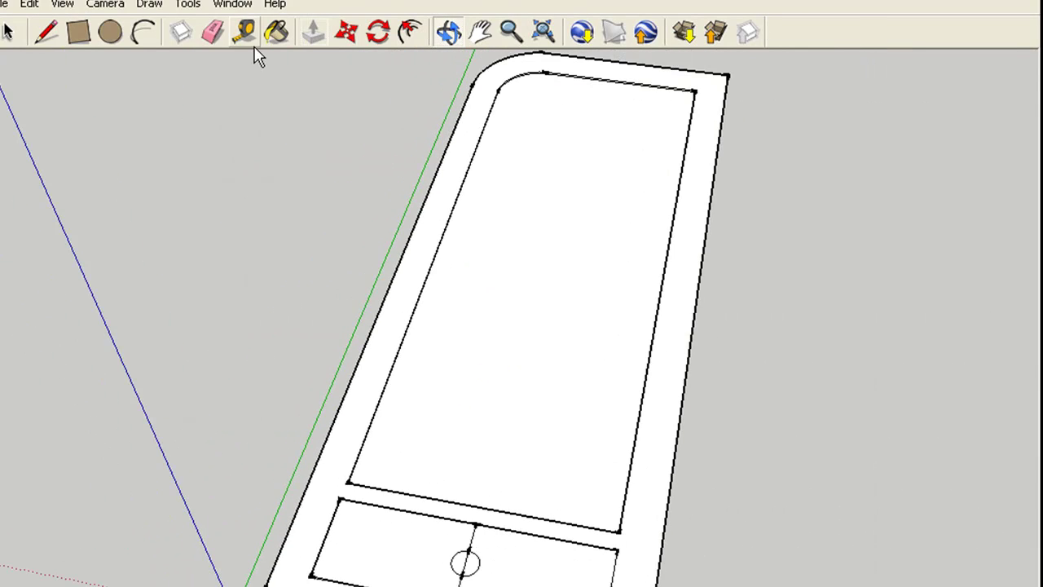
left_click(276, 31)
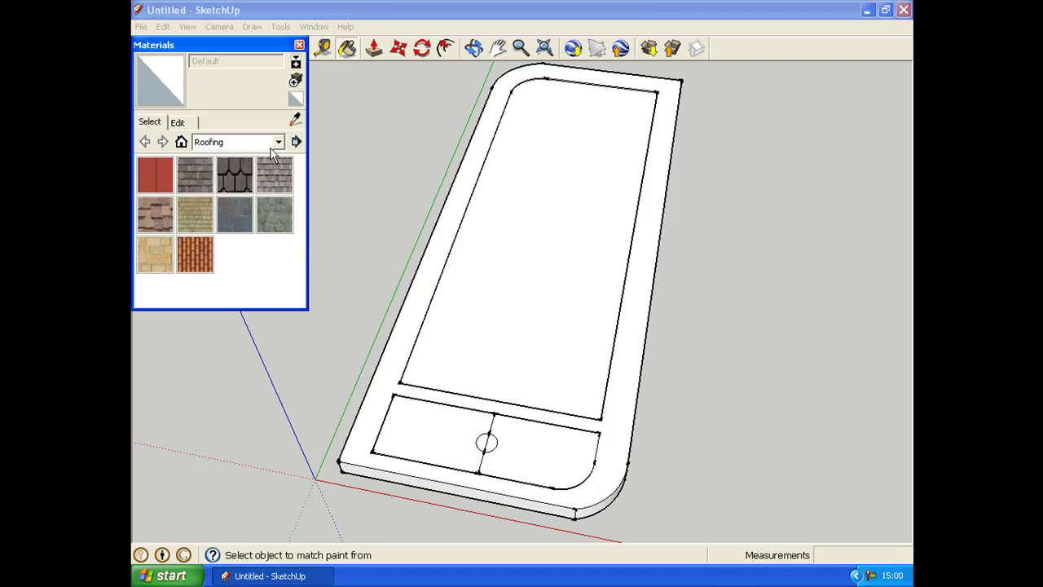
left_click(278, 142)
left_click_drag(302, 233, 303, 197)
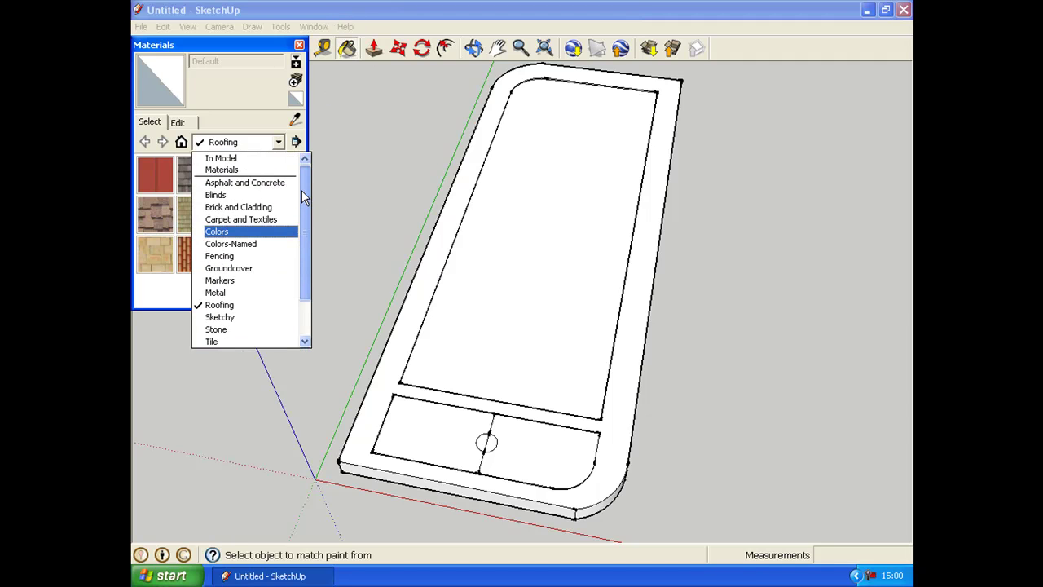
left_click(244, 232)
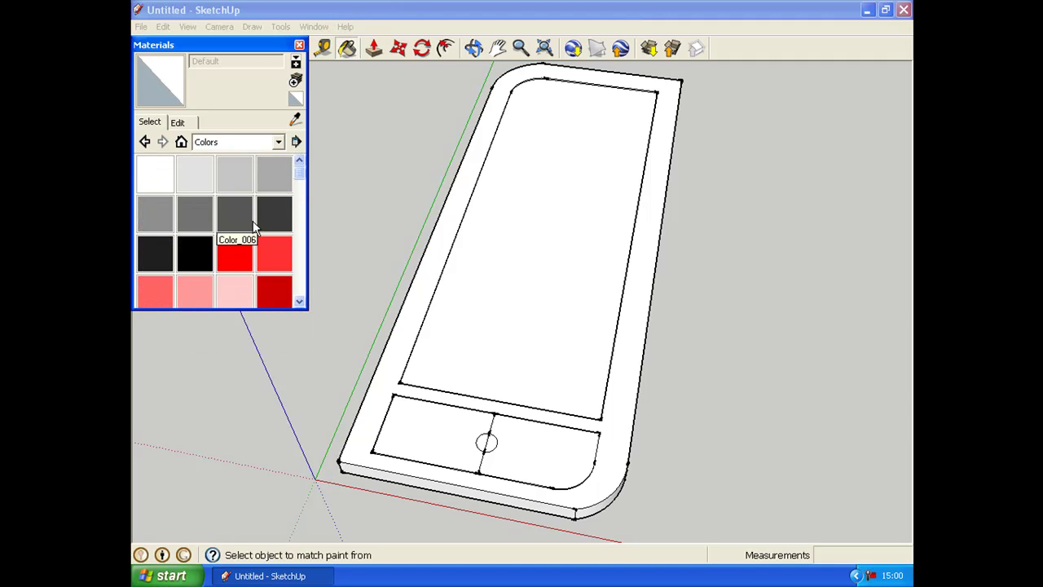
left_click(278, 142)
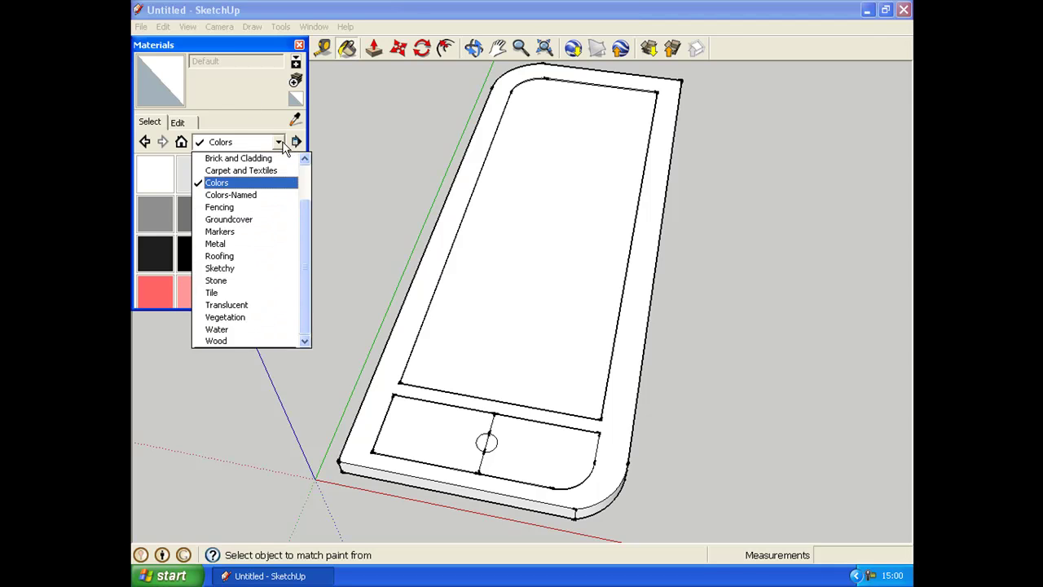
left_click(281, 142)
left_click(188, 252)
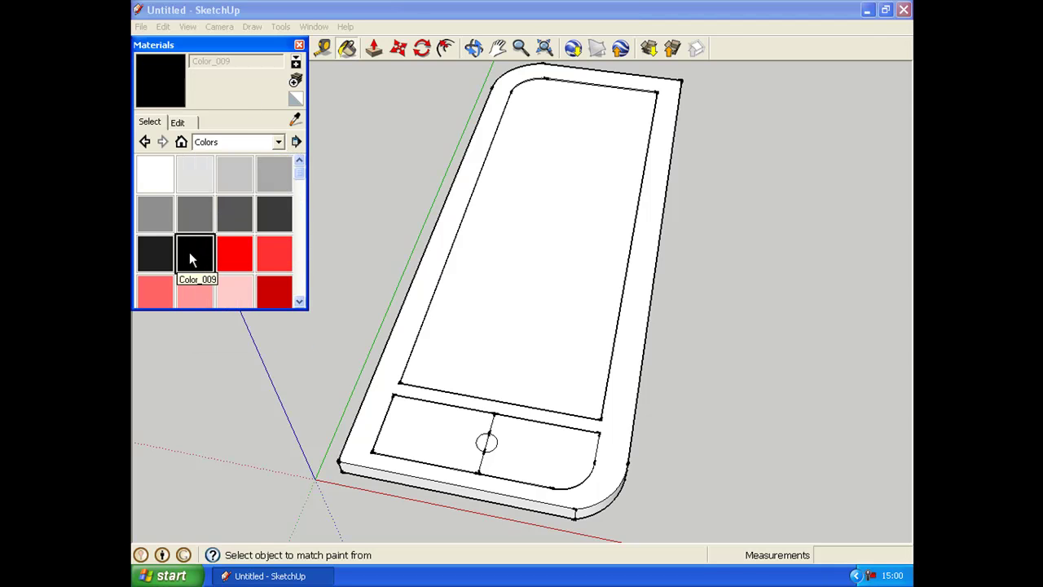
left_click(449, 221)
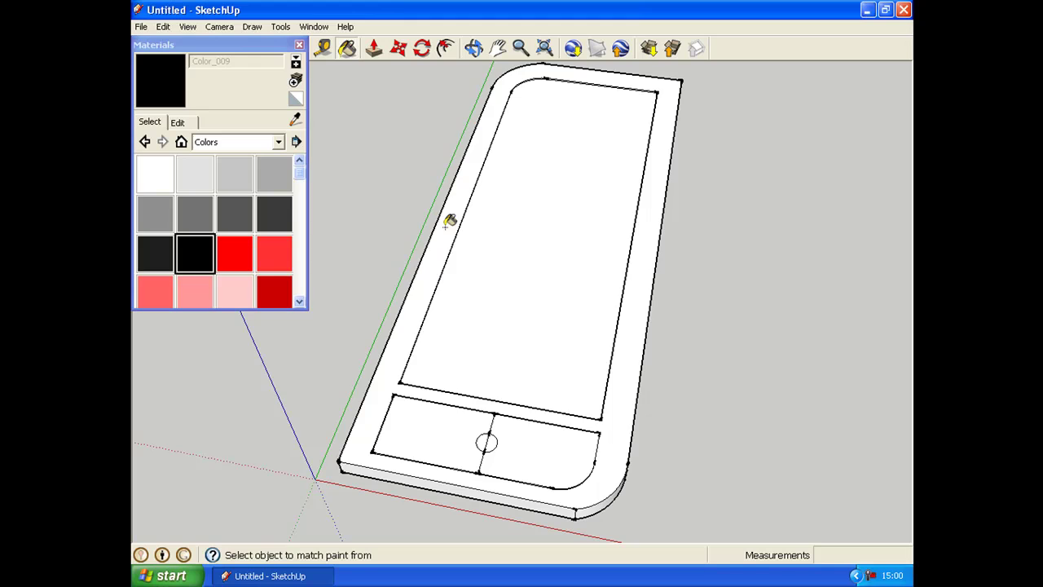
left_click(448, 222)
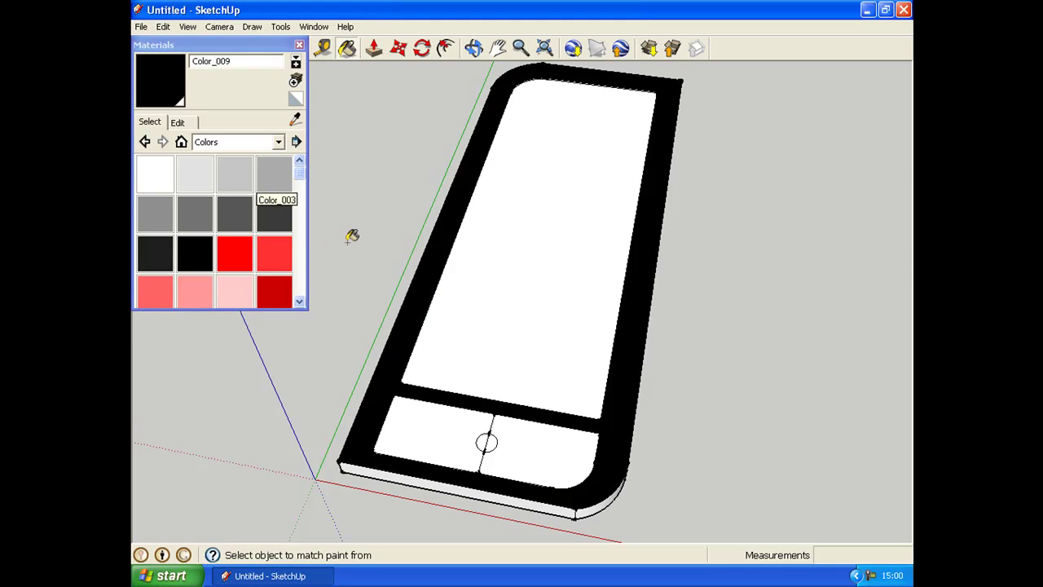
- Paint both button faces light grey Color_002 and the centre circle darker grey Color_003
left_click(300, 178)
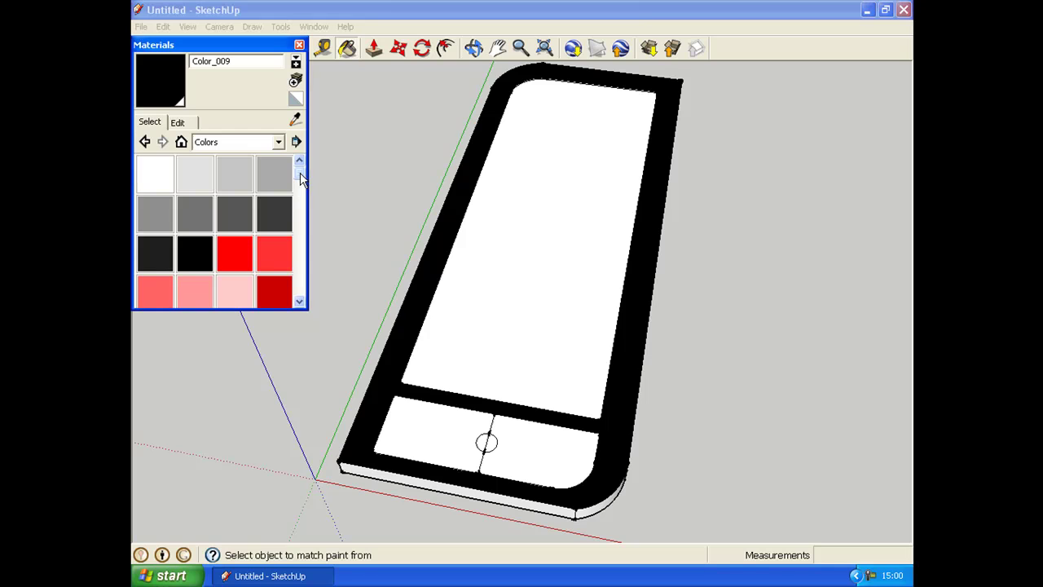
left_click(239, 176)
left_click(431, 439)
left_click(547, 463)
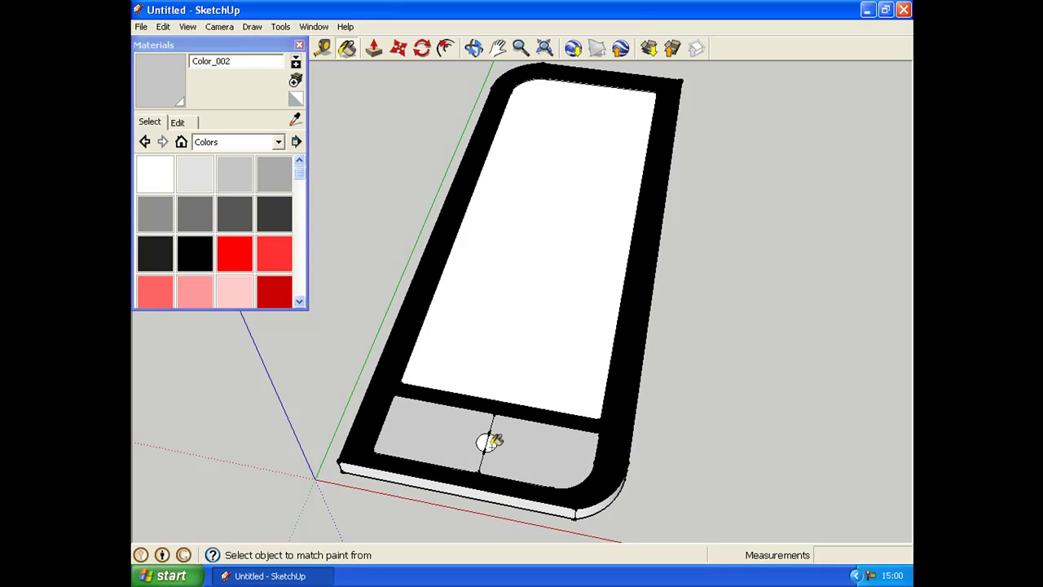
left_click(271, 173)
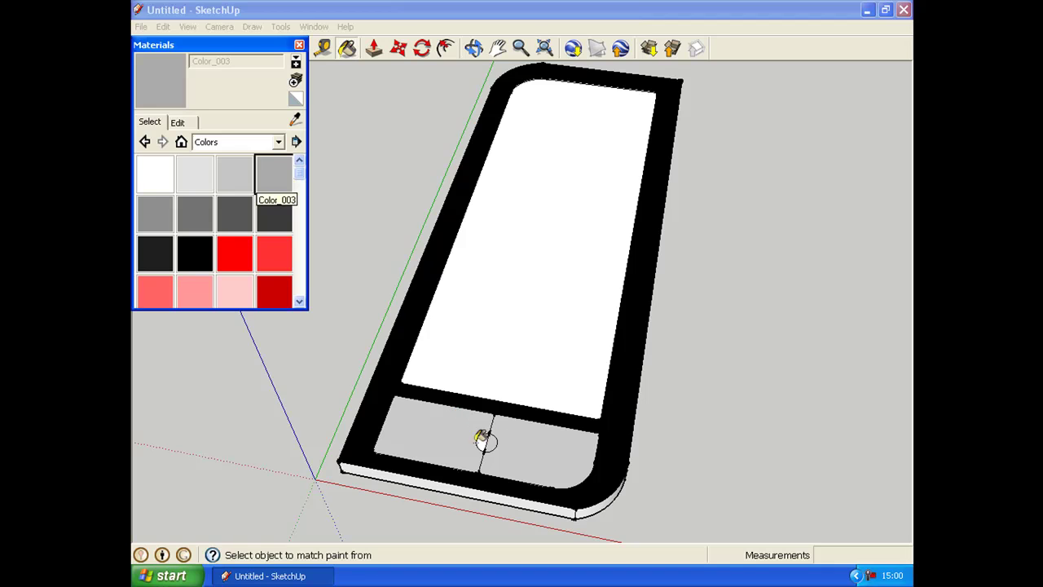
left_click(484, 441)
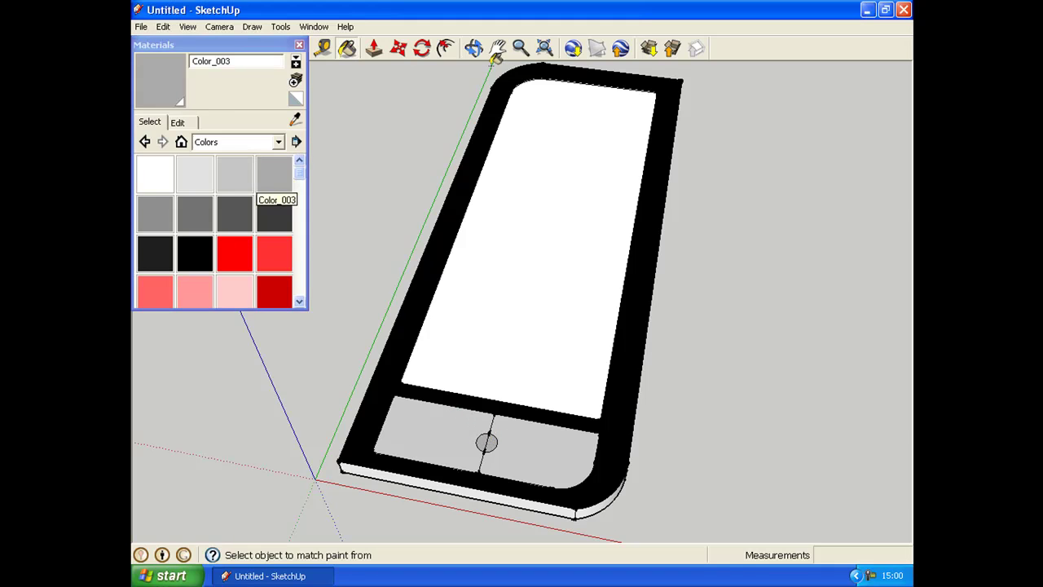
mouse_move(299, 168)
left_mouse_down()
mouse_move(300, 254)
mouse_move(299, 242)
left_mouse_up()
left_click(191, 233)
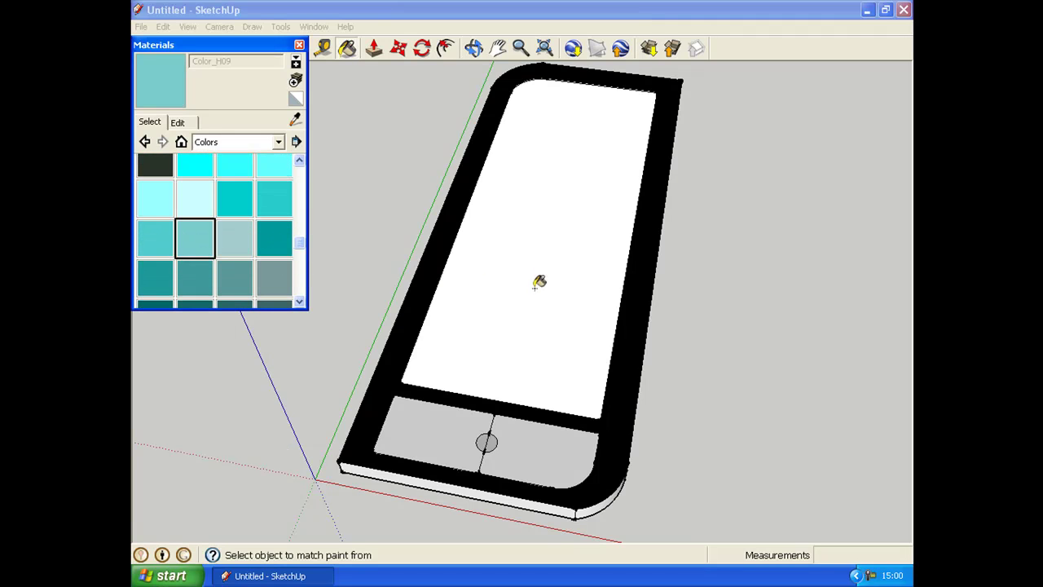
- Try teal Color_H09, Color_H08, then Translucent_Glass_Blue on the screen face
left_click(518, 241)
left_click(154, 237)
left_click(496, 240)
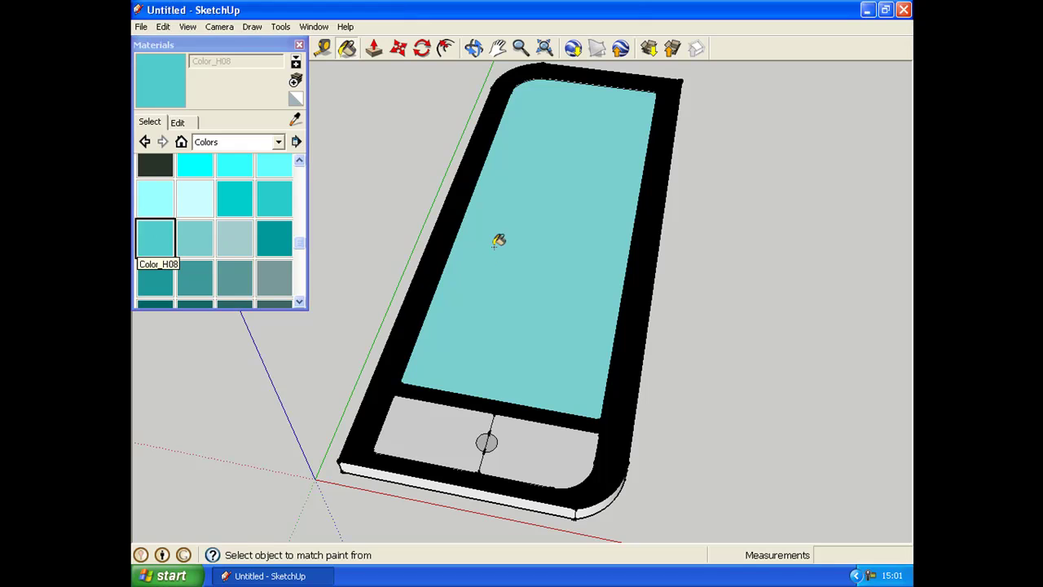
left_click(251, 144)
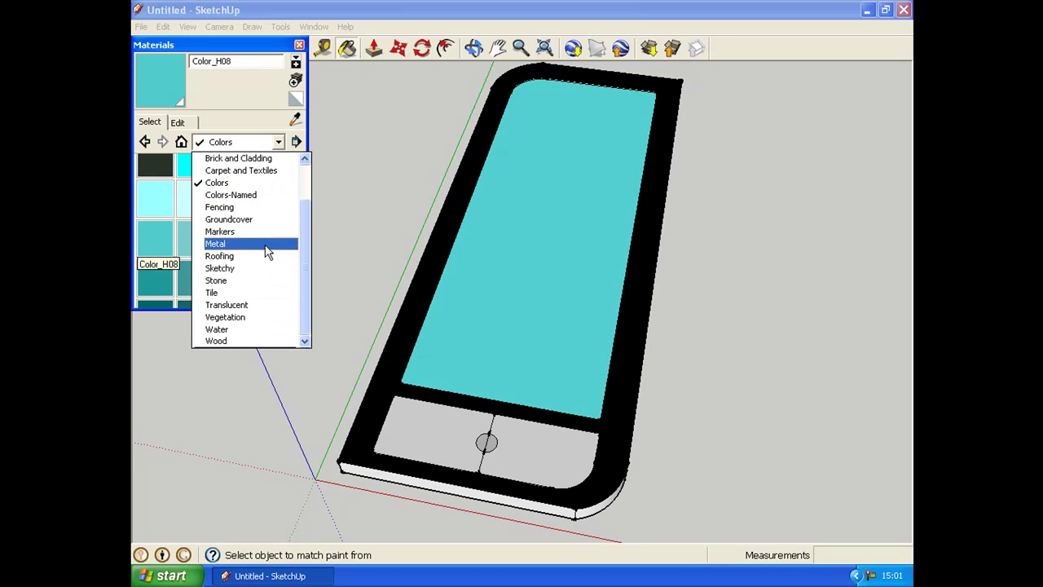
left_click(236, 305)
left_click(195, 174)
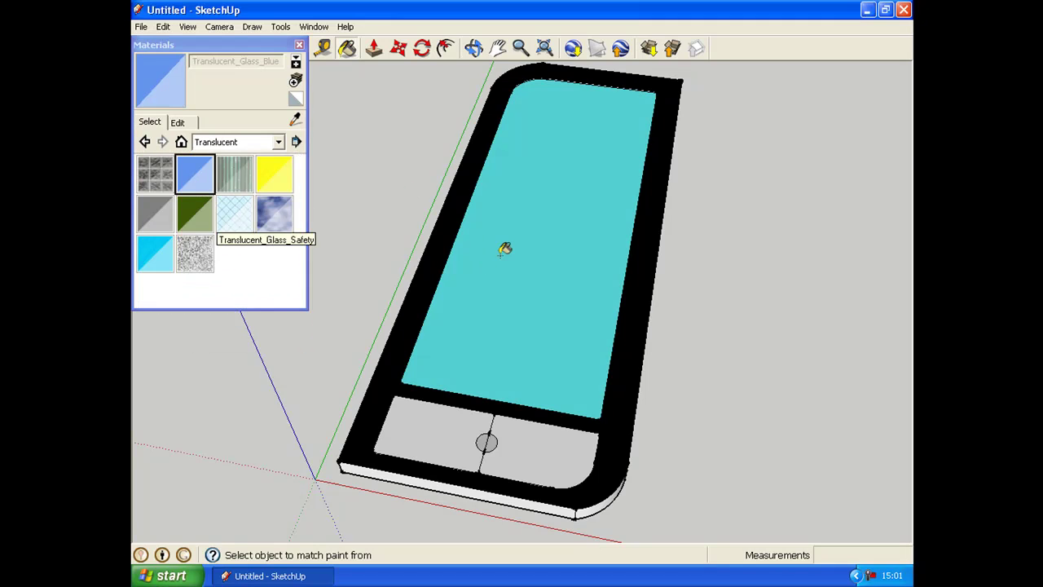
left_click(504, 249)
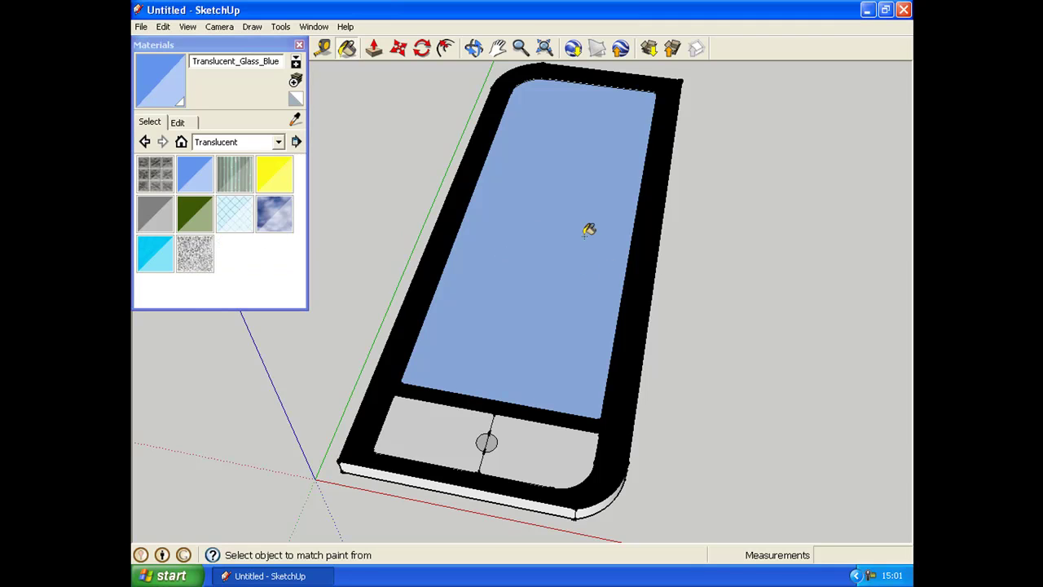
- Try cyan tinted glass, settle on Translucent_Glass_Sky for the screen, and close Materials
left_click(145, 259)
left_click(509, 261)
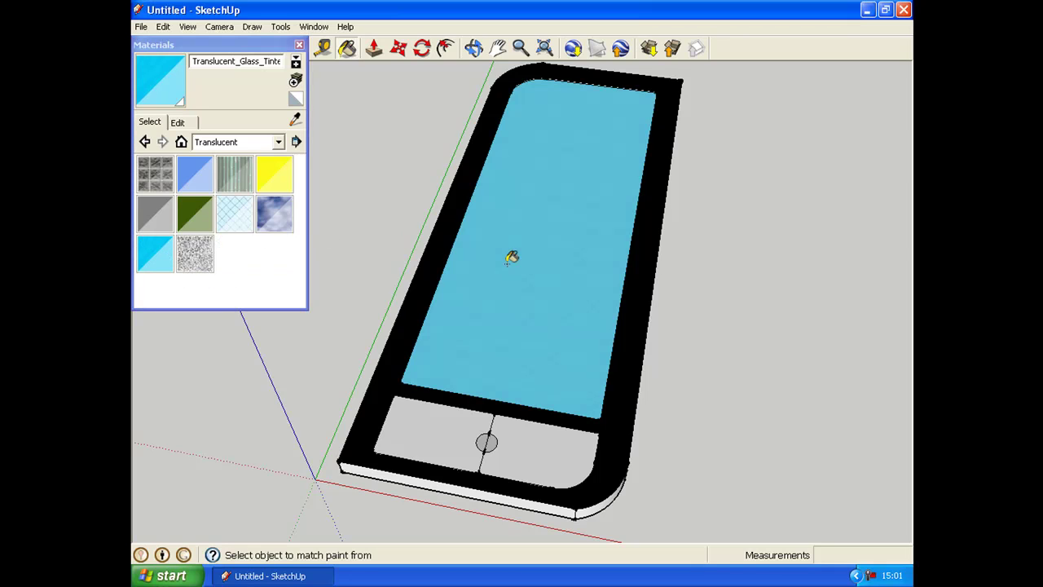
left_click(273, 214)
left_click(576, 255)
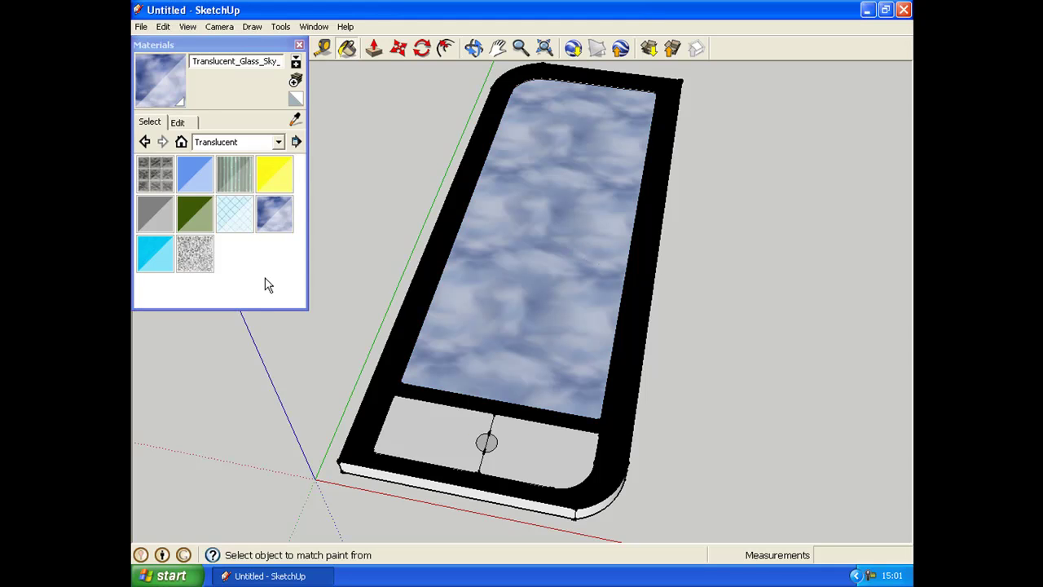
left_click(299, 44)
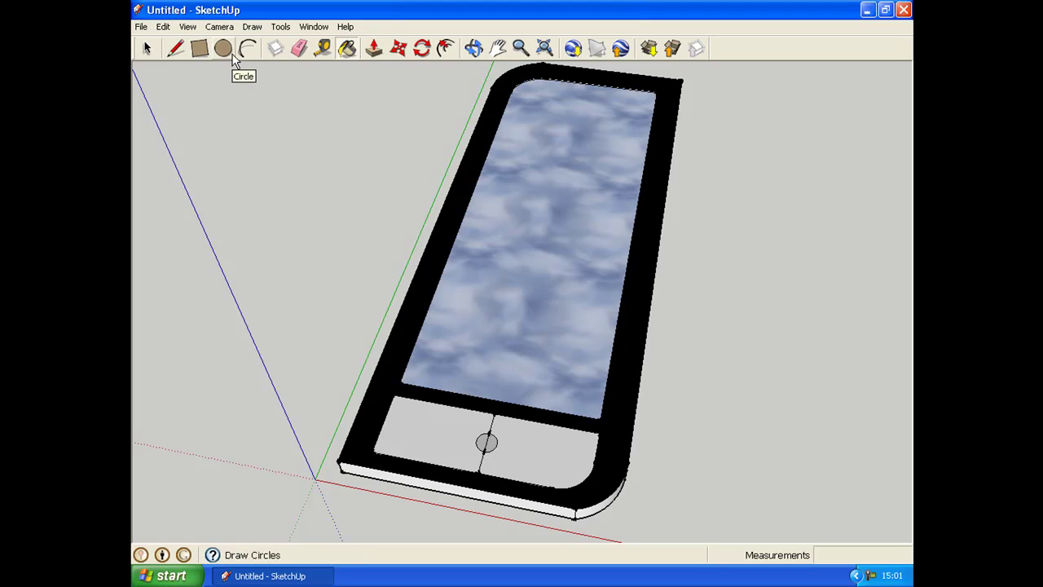
- Orbit to a low view along the phone's long side and reactivate the Paint Bucket materials
key("alt")
key("alt")
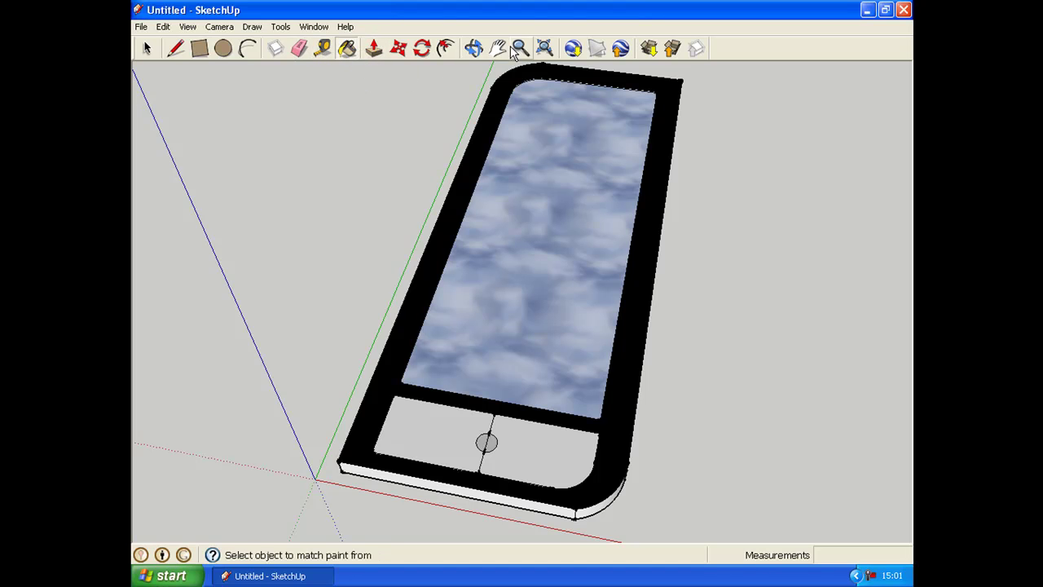
left_click(473, 48)
left_click_drag(571, 130, 757, 279)
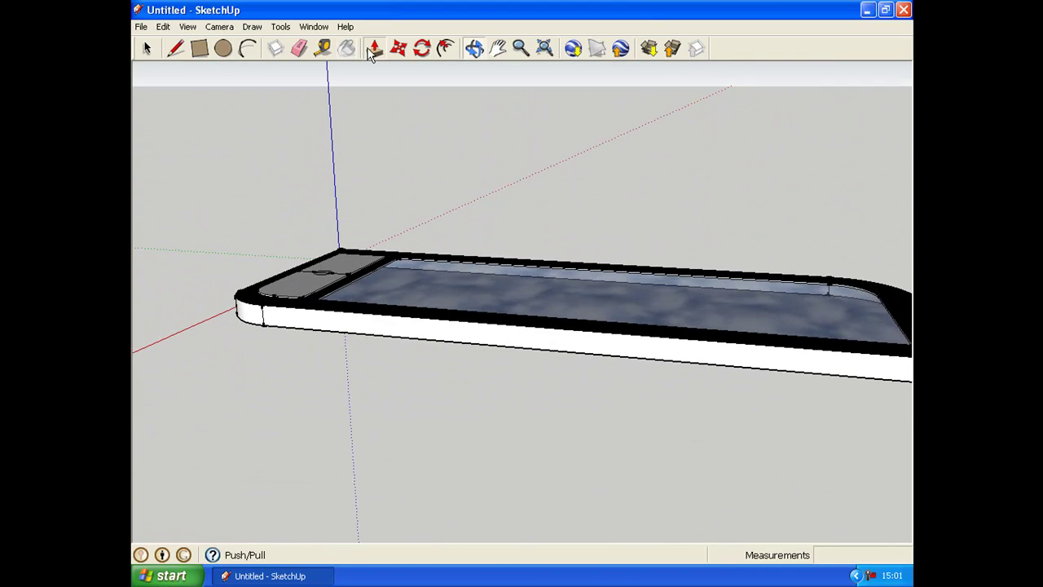
left_click(346, 48)
- Paint the white front face and the grey rounded-end side face black Color_009
left_click(277, 142)
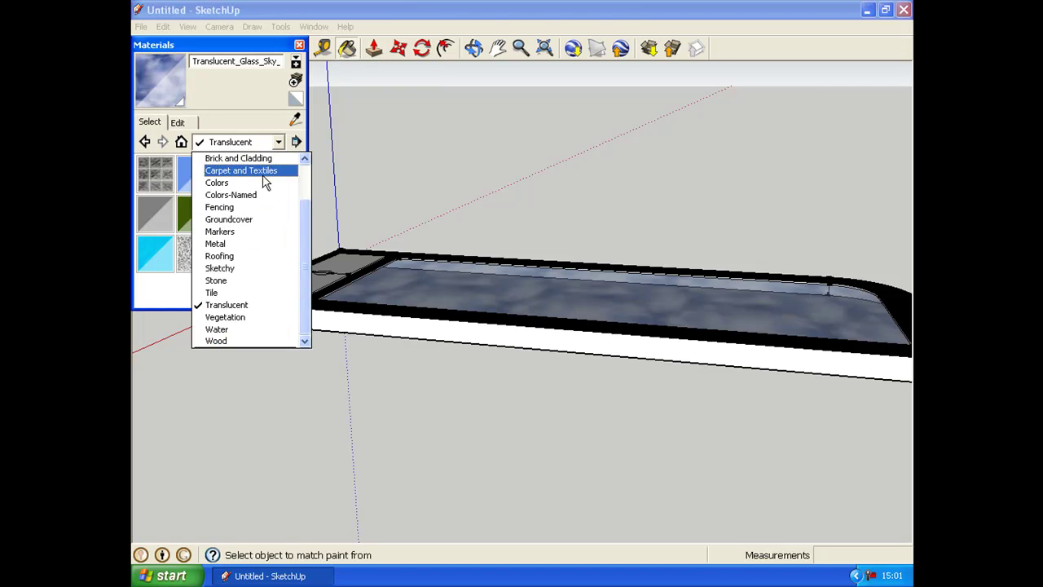
left_click(265, 183)
left_click(206, 265)
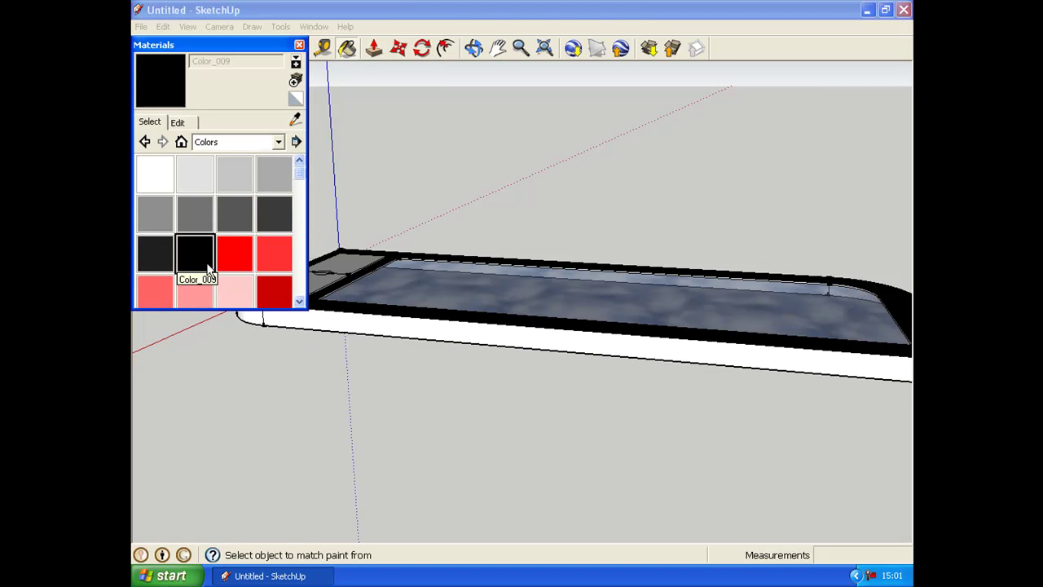
left_click(351, 321)
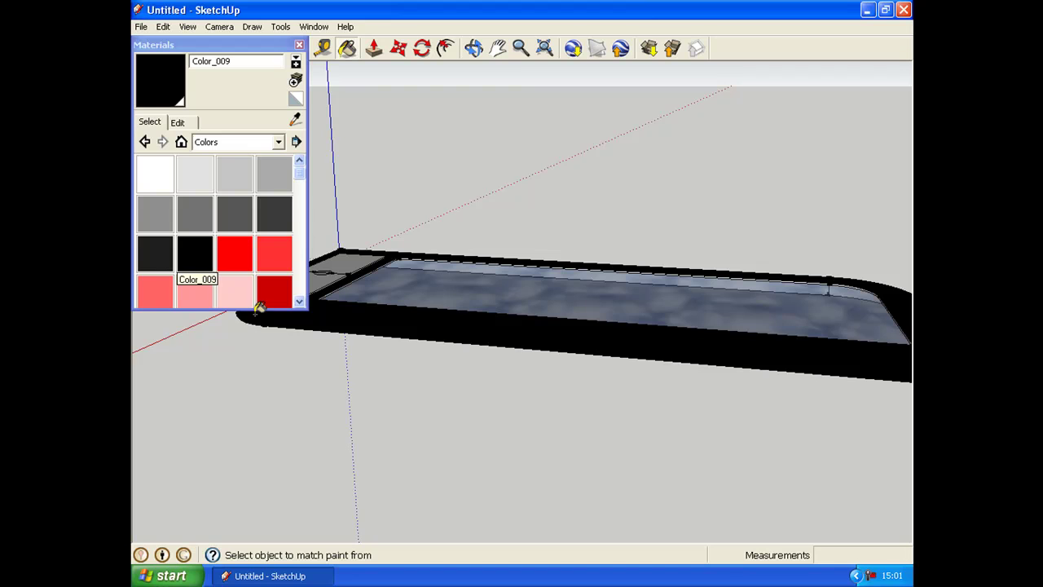
left_click(499, 49)
left_click_drag(641, 191, 198, 263)
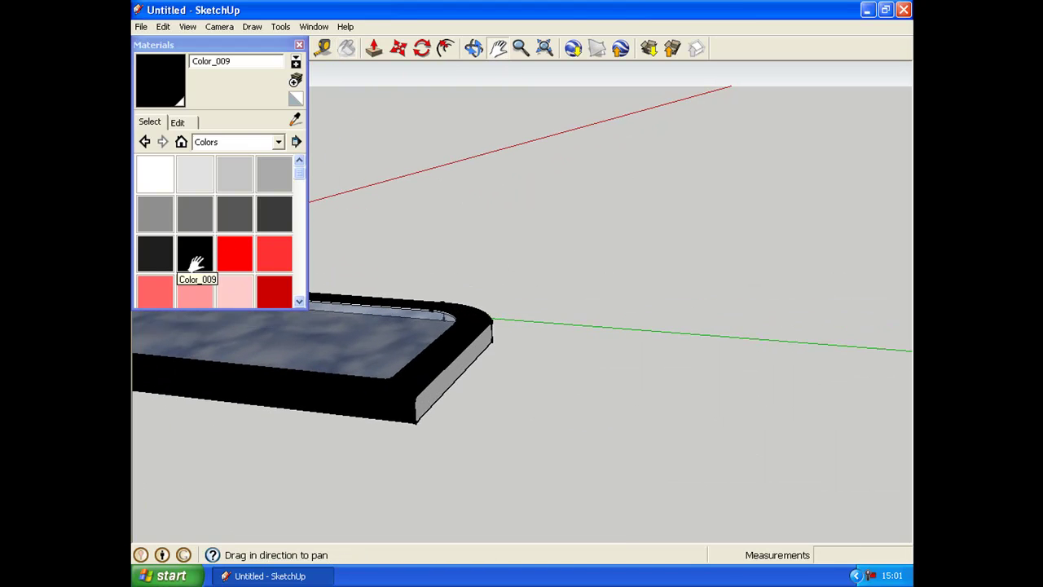
left_click(195, 271)
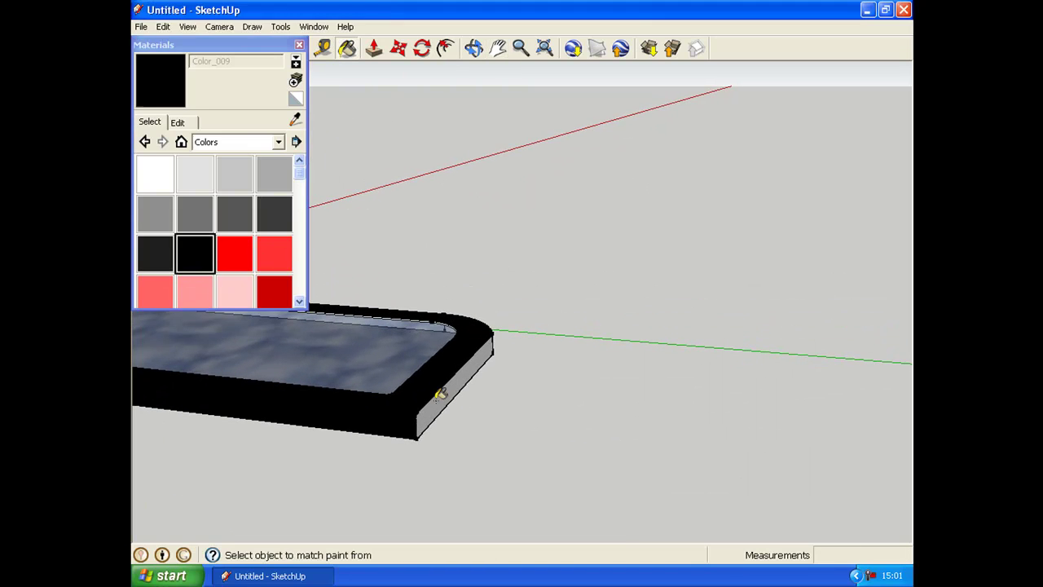
left_click(432, 401)
- Paint the remaining white side, curved end and far-end front faces black
left_click(473, 48)
left_click_drag(529, 285, 137, 395)
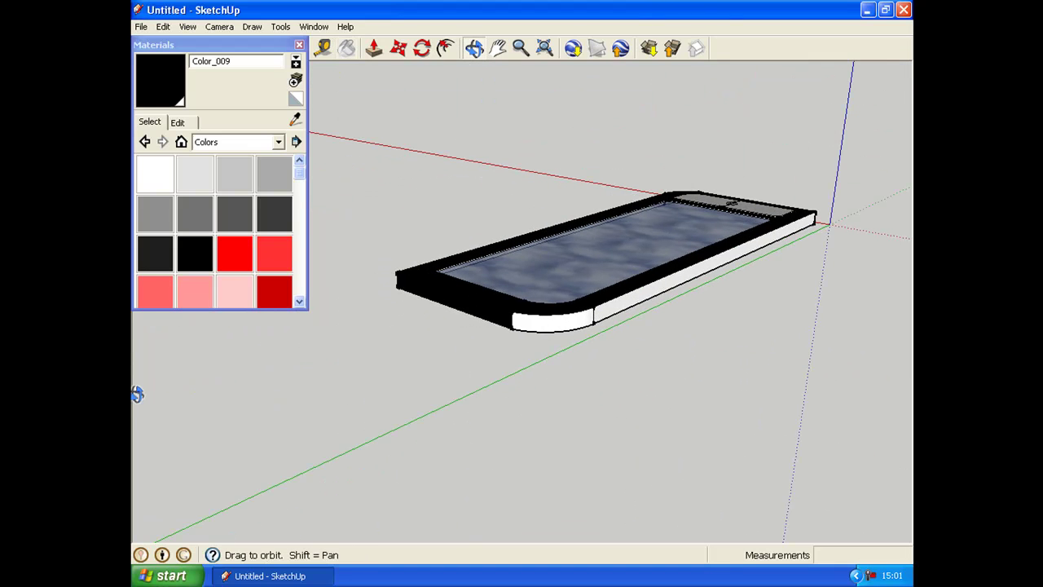
left_click(185, 259)
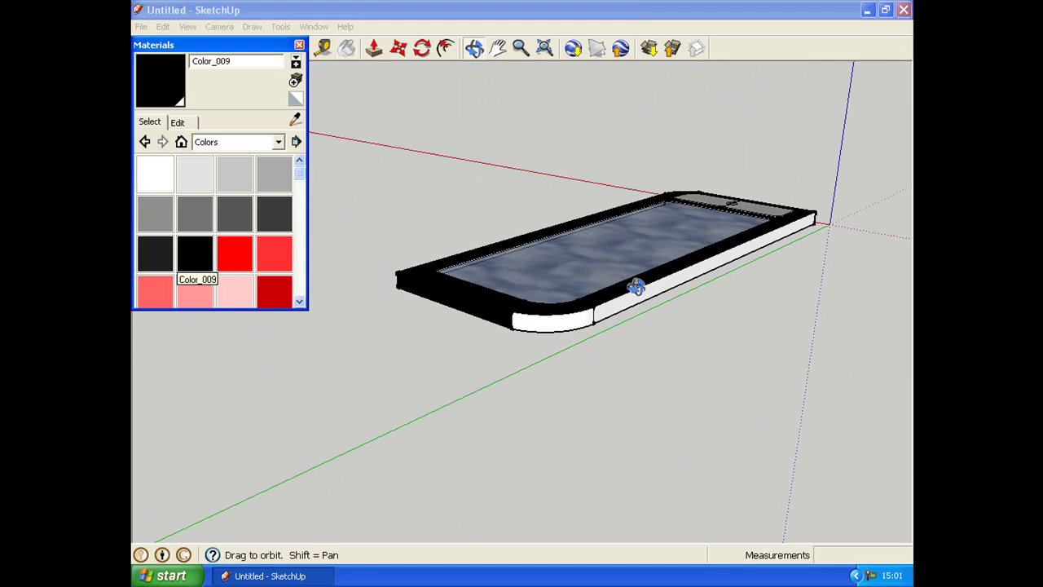
left_click(196, 255)
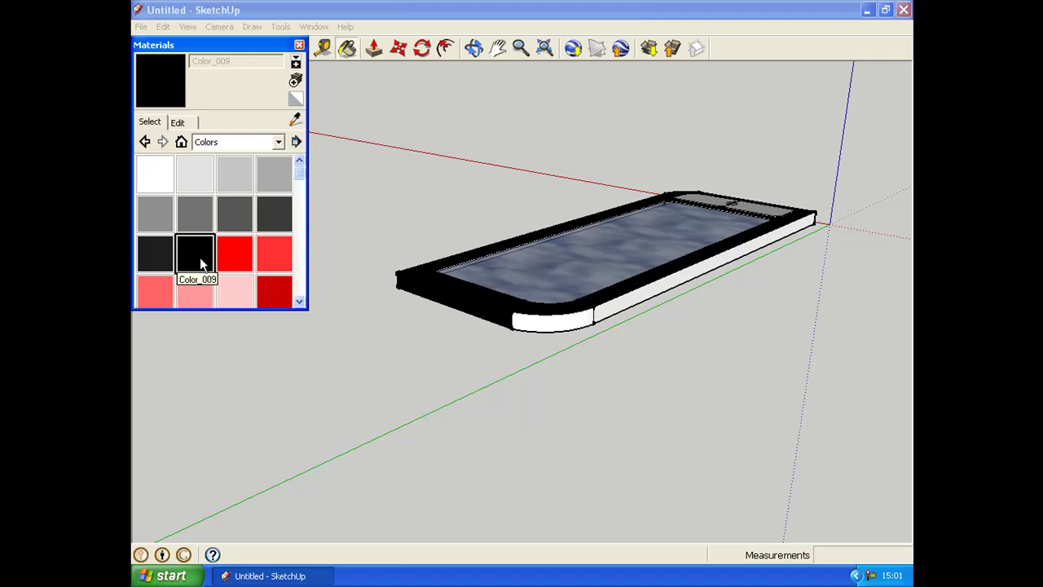
left_click(738, 254)
left_click(559, 320)
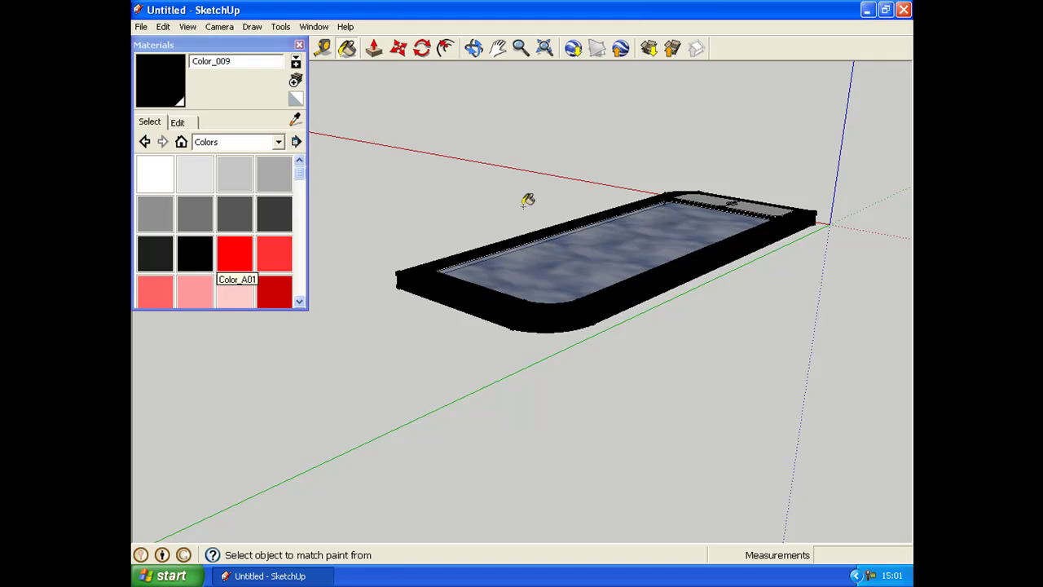
left_click(474, 49)
left_click_drag(586, 228, 261, 210)
left_click(195, 257)
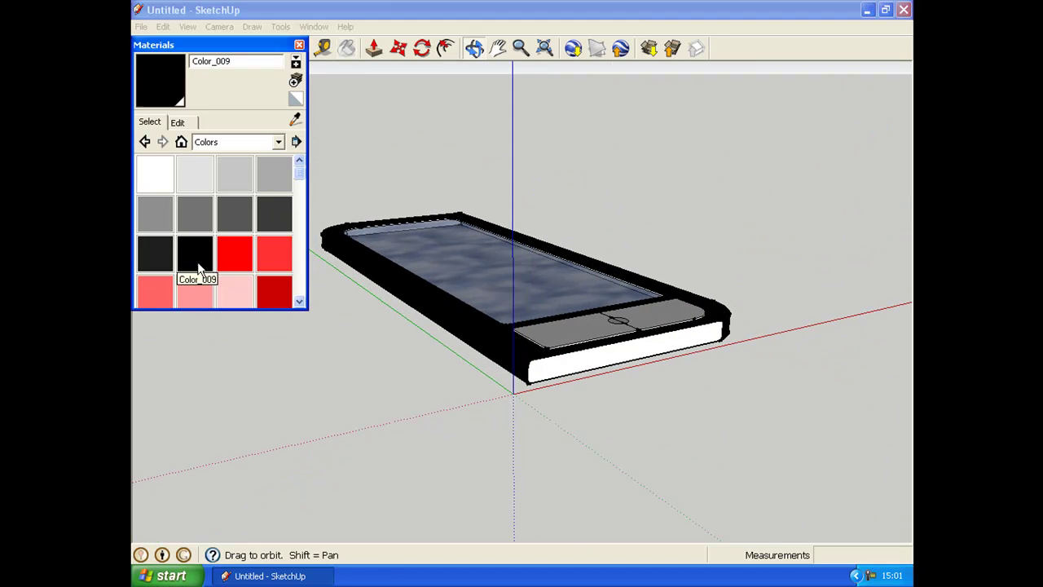
left_click(596, 356)
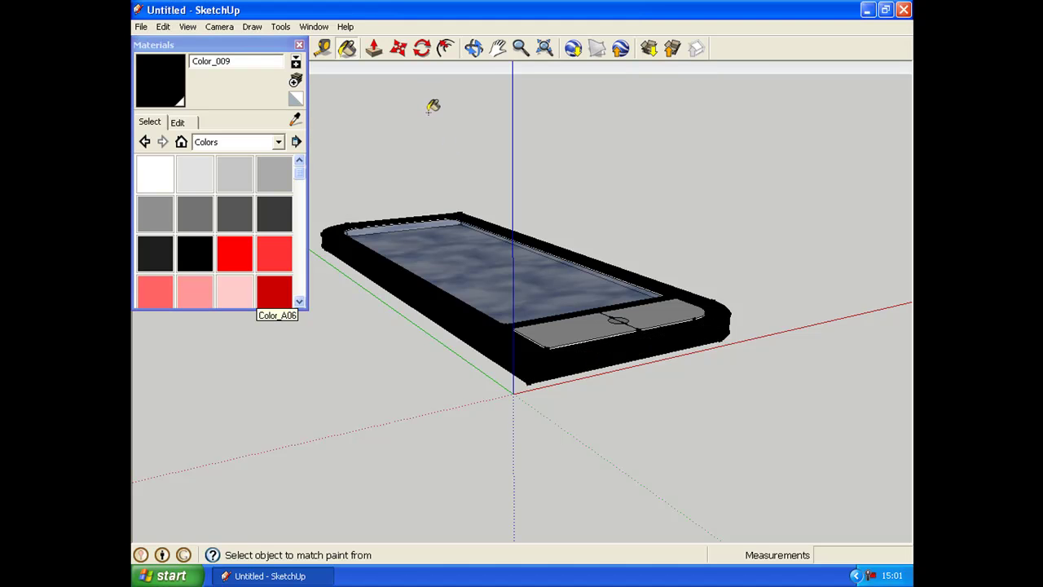
- Paint the phone's long side face light grey Color_002 and close the Materials window
left_click(498, 49)
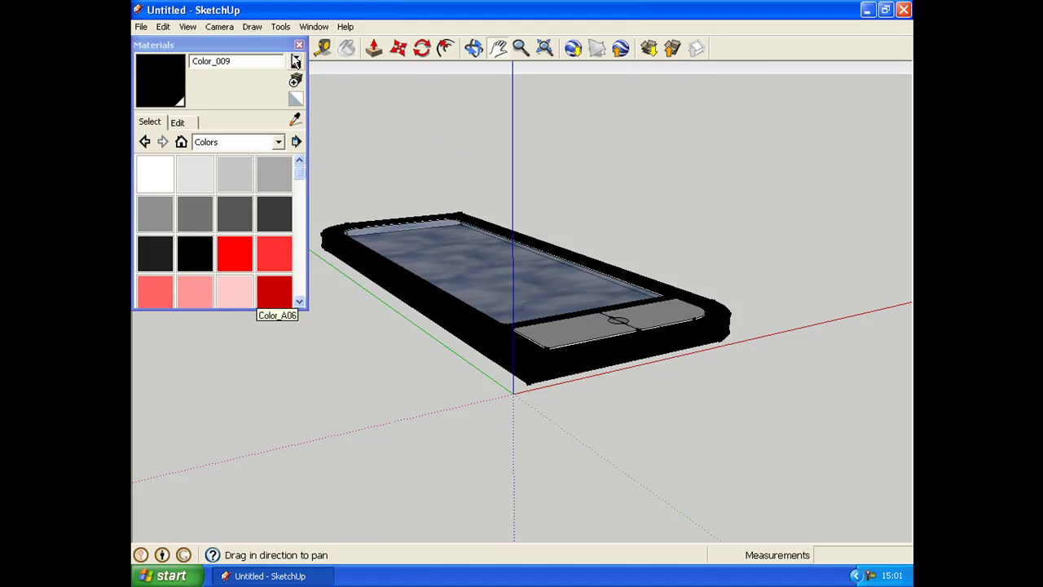
left_click(474, 49)
left_click_drag(630, 165, 388, 275)
left_click_drag(516, 341, 554, 334)
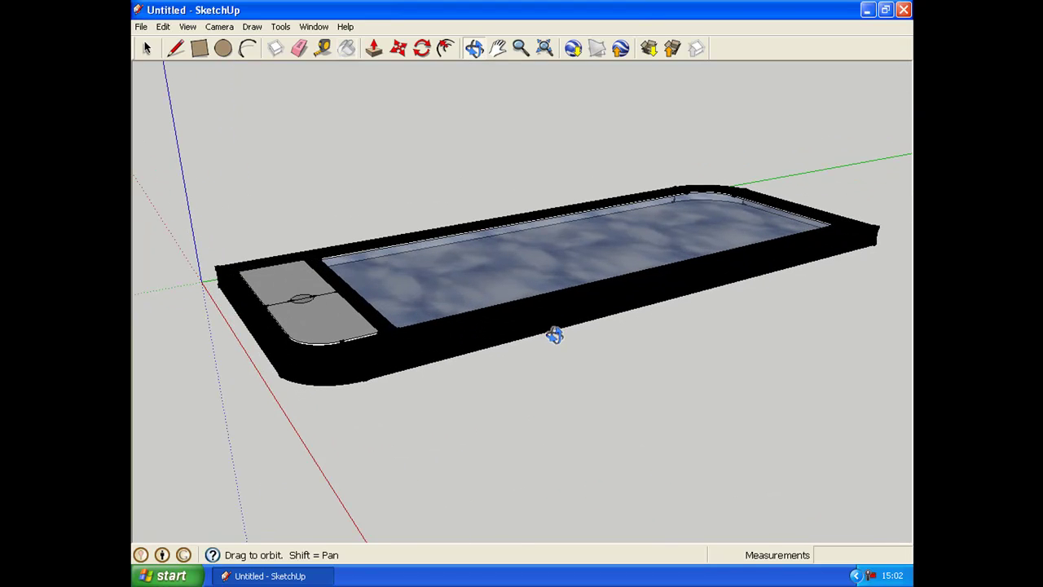
left_click(347, 48)
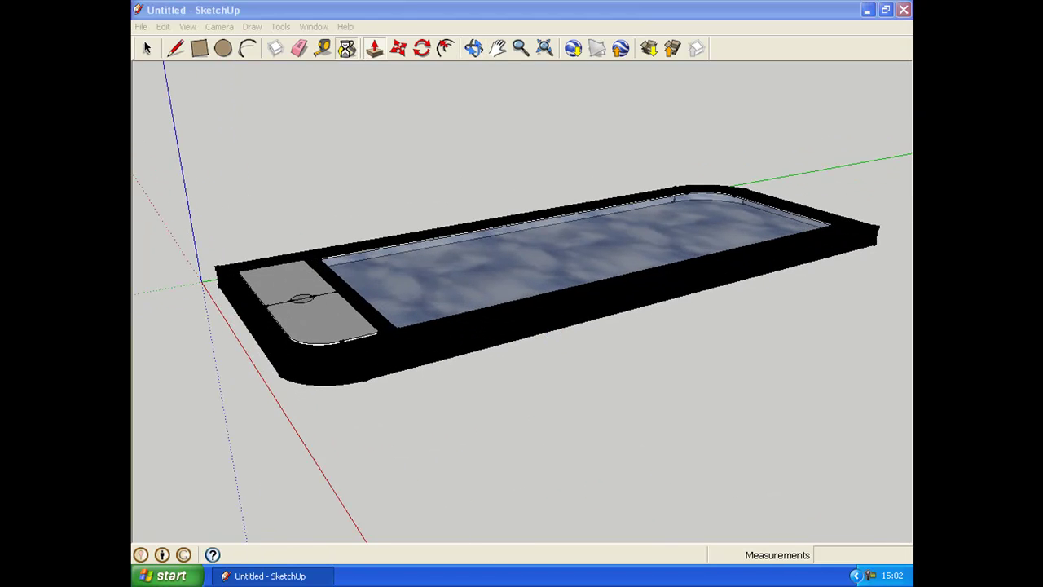
left_click(237, 179)
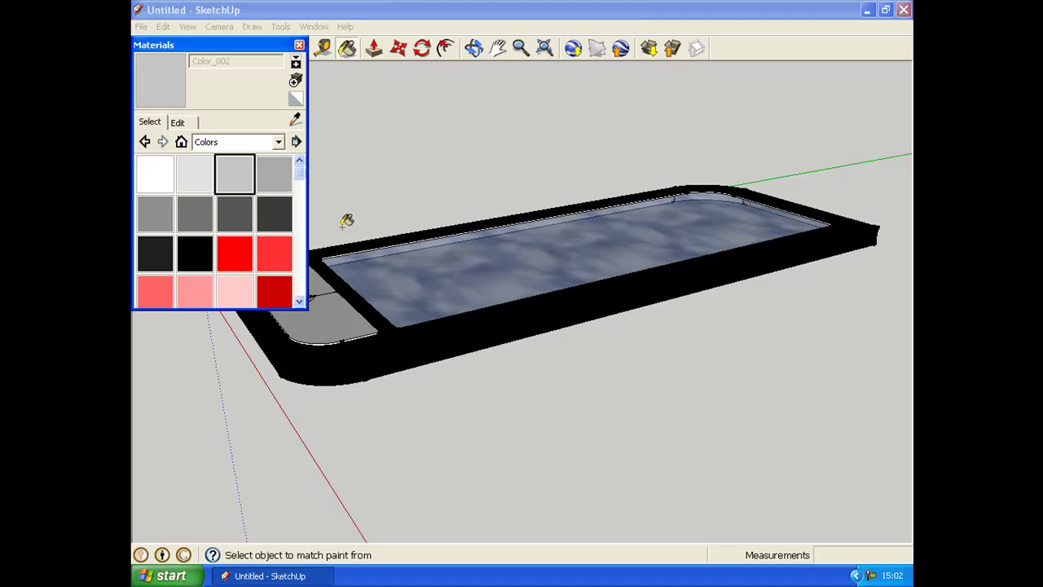
left_click(415, 354)
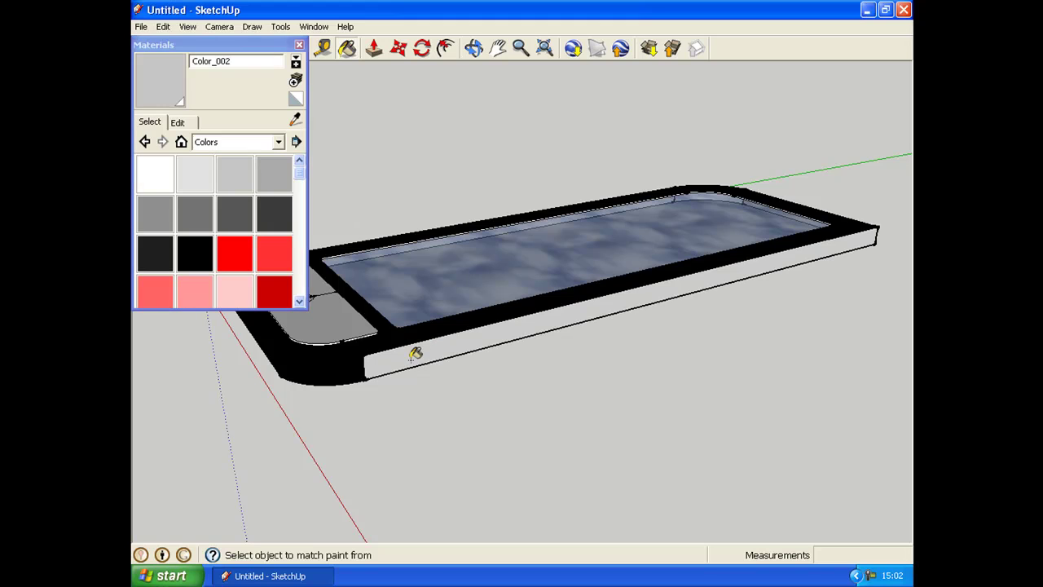
left_click(302, 45)
scroll(212, 65, "up", 2)
- Orbit and pan to bring the phone's grey side face to the centre
left_click(498, 48)
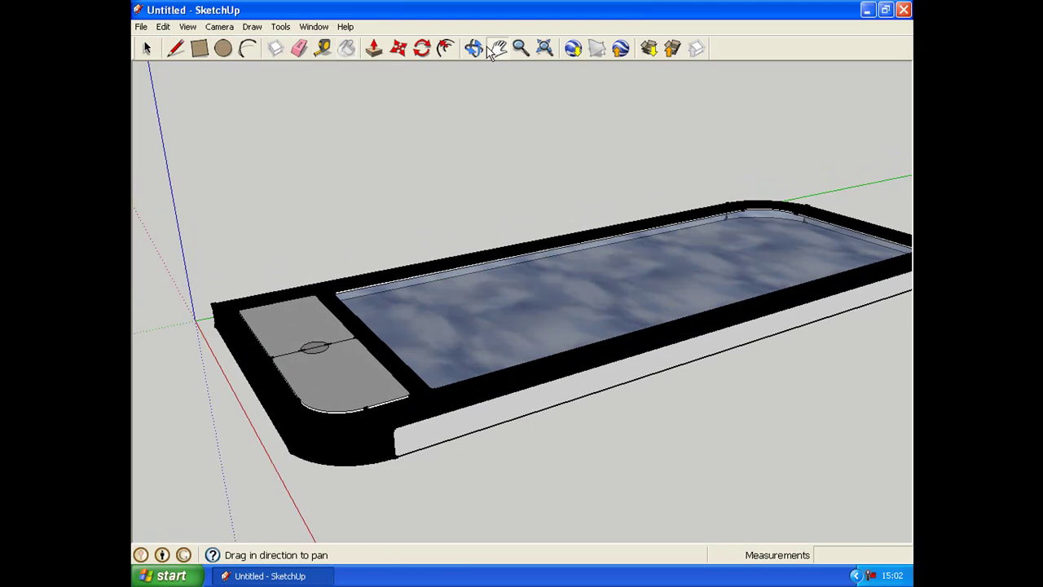
left_click(473, 49)
left_click_drag(603, 228, 656, 251)
scroll(656, 250, "up", 2)
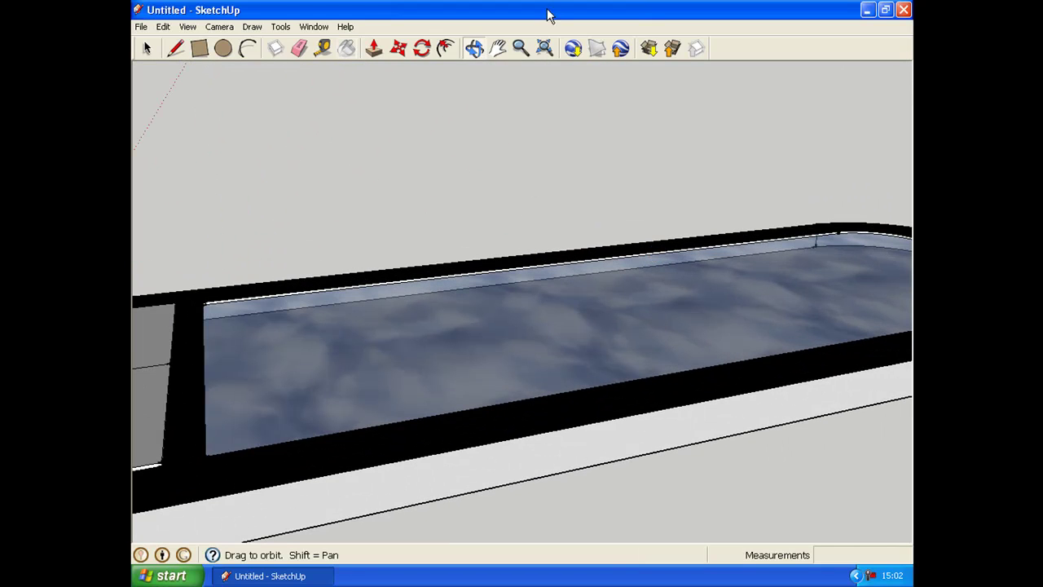
left_click(521, 48)
left_click(498, 49)
left_click_drag(586, 318, 524, 236)
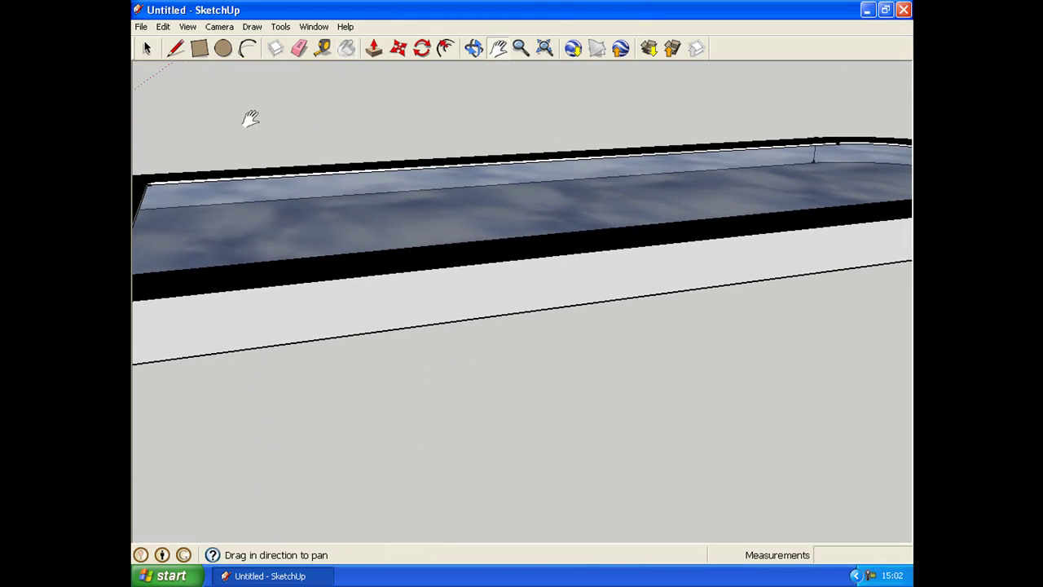
- Draw a button rectangle on the grey side and push it slightly inward
left_click(200, 49)
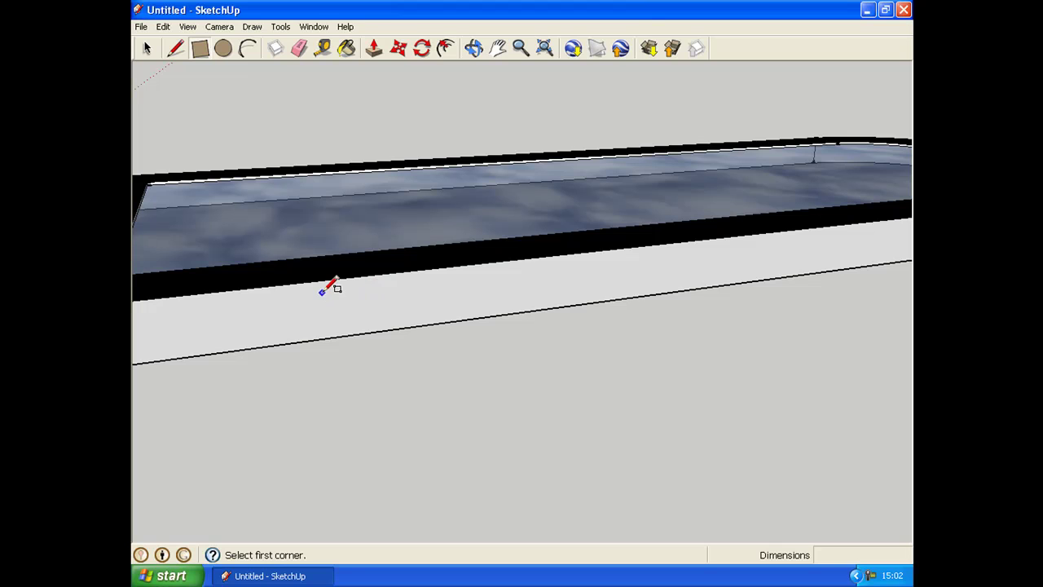
left_click(497, 48)
left_click_drag(452, 234, 156, 275)
left_click(218, 48)
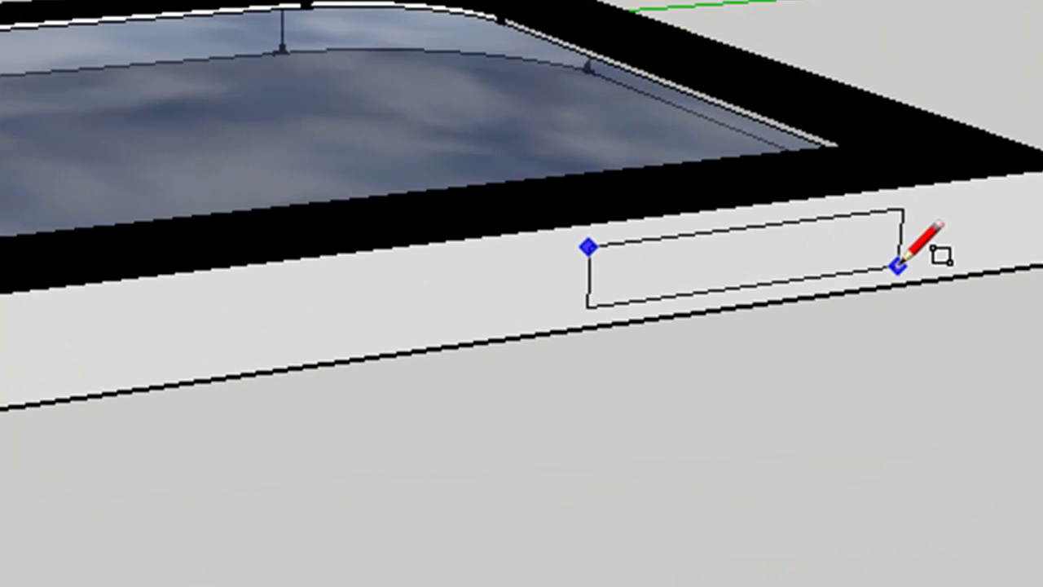
left_click(912, 261)
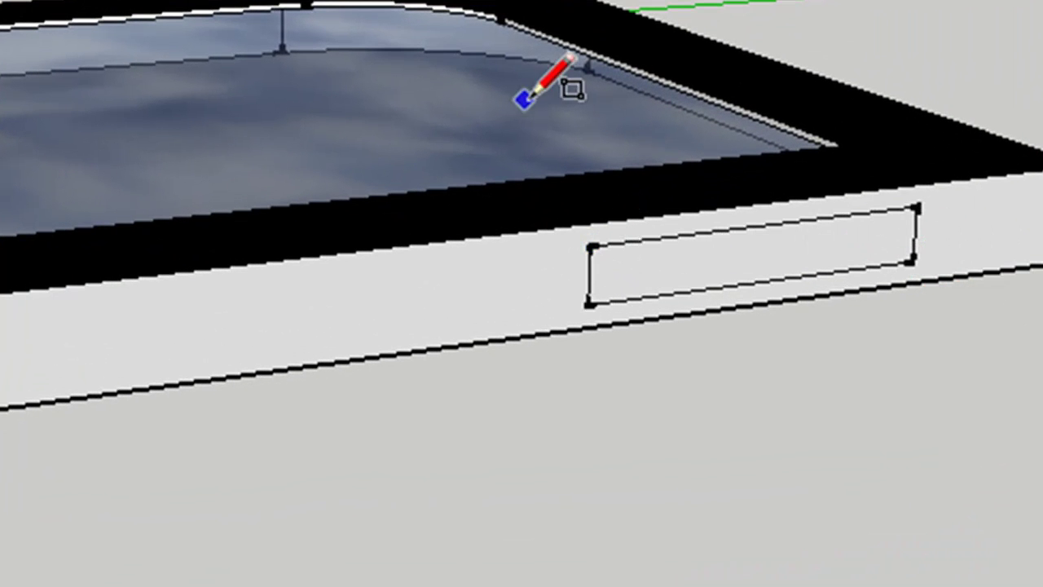
key("p")
left_click(809, 256)
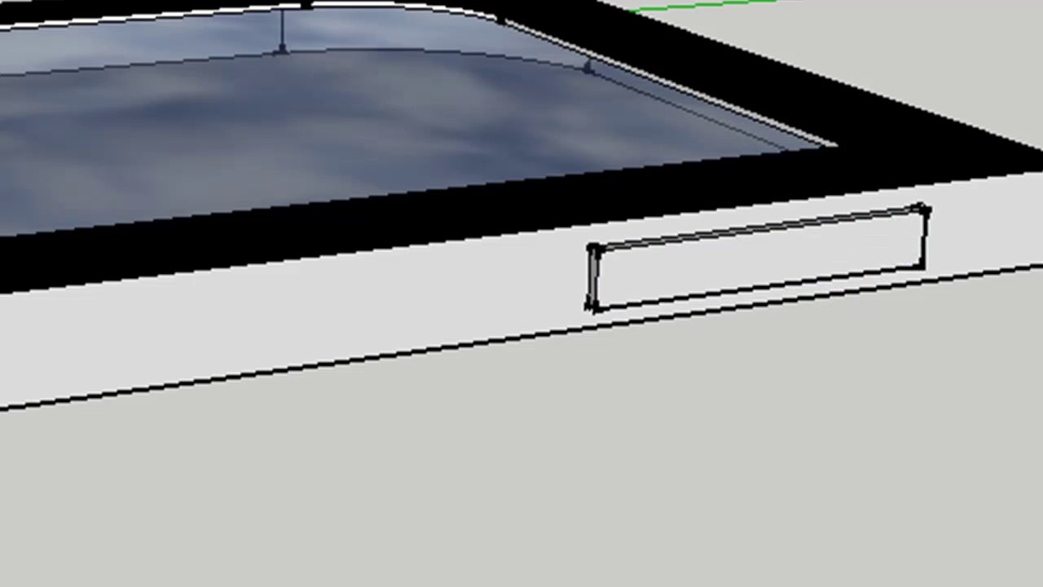
- Draw a small circle dot on the button, undoing a trial outward extrusion
key("l")
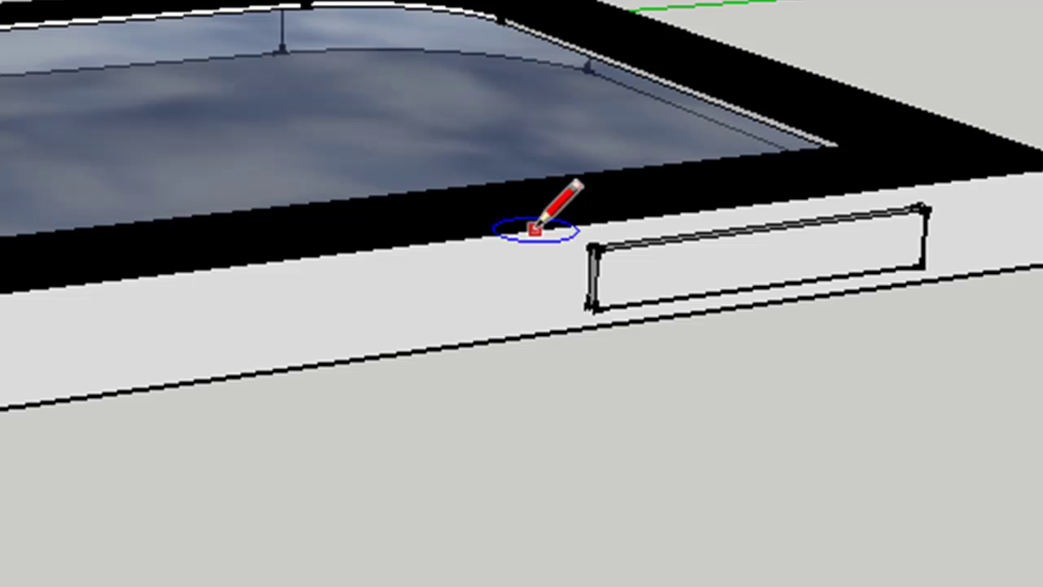
key("c")
left_click(674, 274)
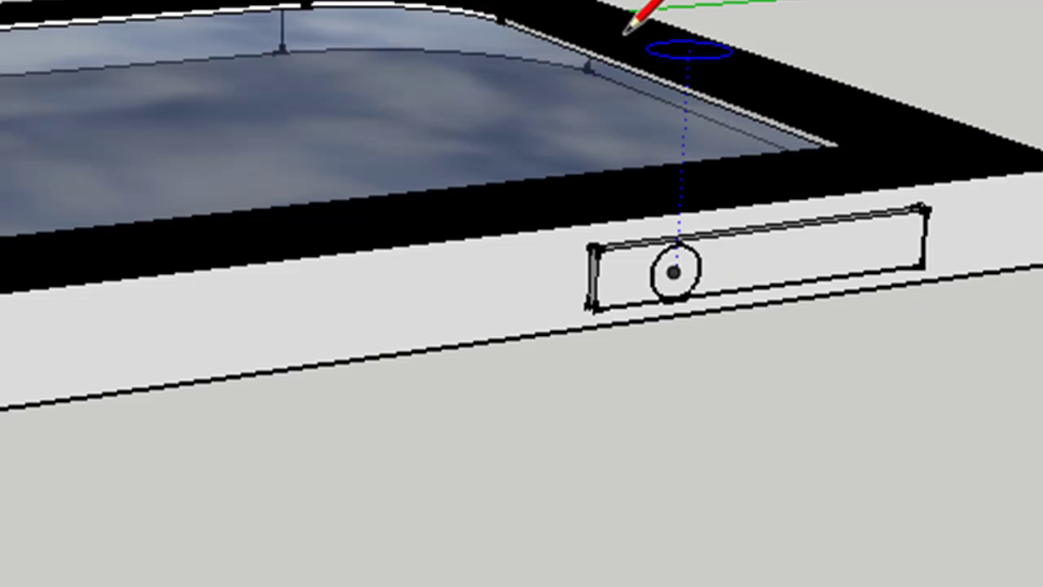
key("p")
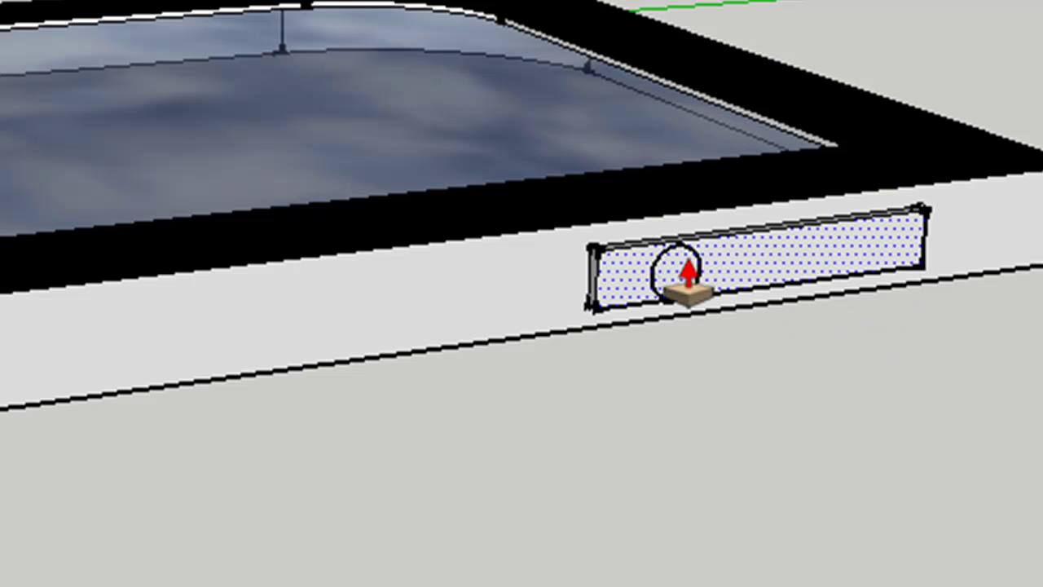
left_click(687, 286)
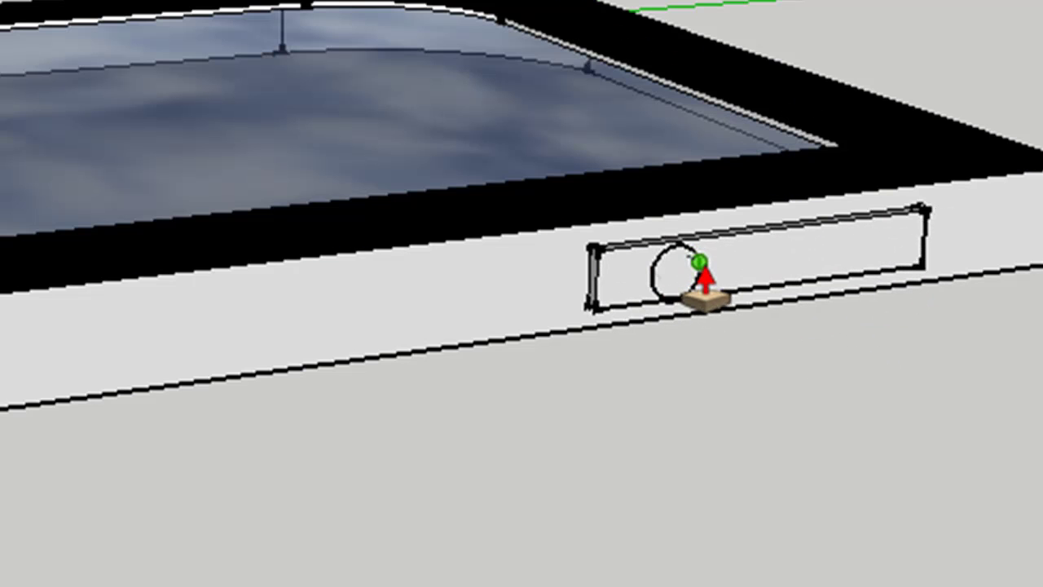
key("Return")
key("ctrl+z")
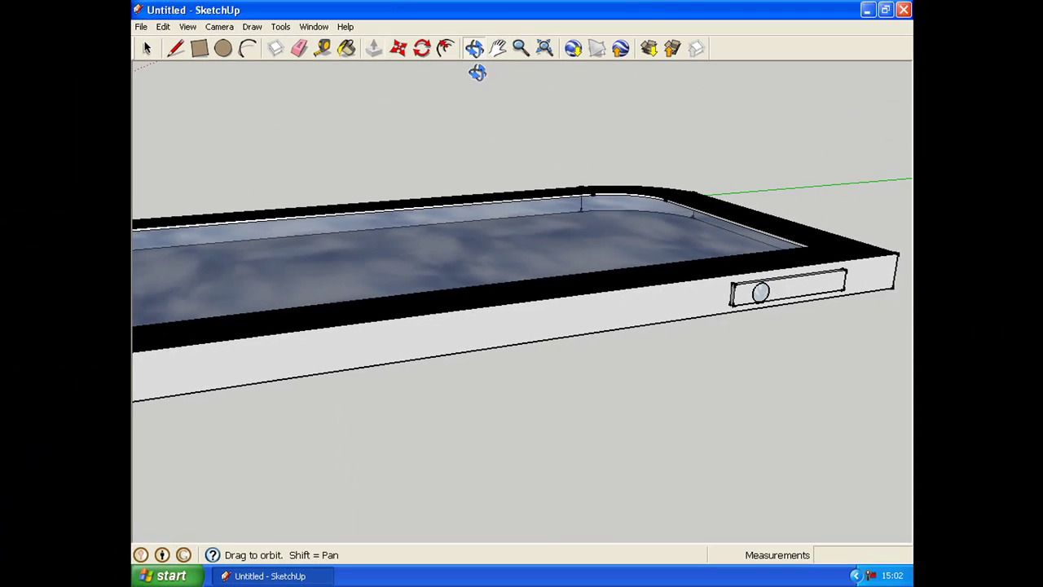
mouse_move(477, 70)
left_mouse_down()
mouse_move(536, 191)
mouse_move(655, 277)
mouse_move(575, 158)
mouse_move(600, 221)
mouse_move(526, 308)
mouse_move(519, 291)
left_mouse_up()
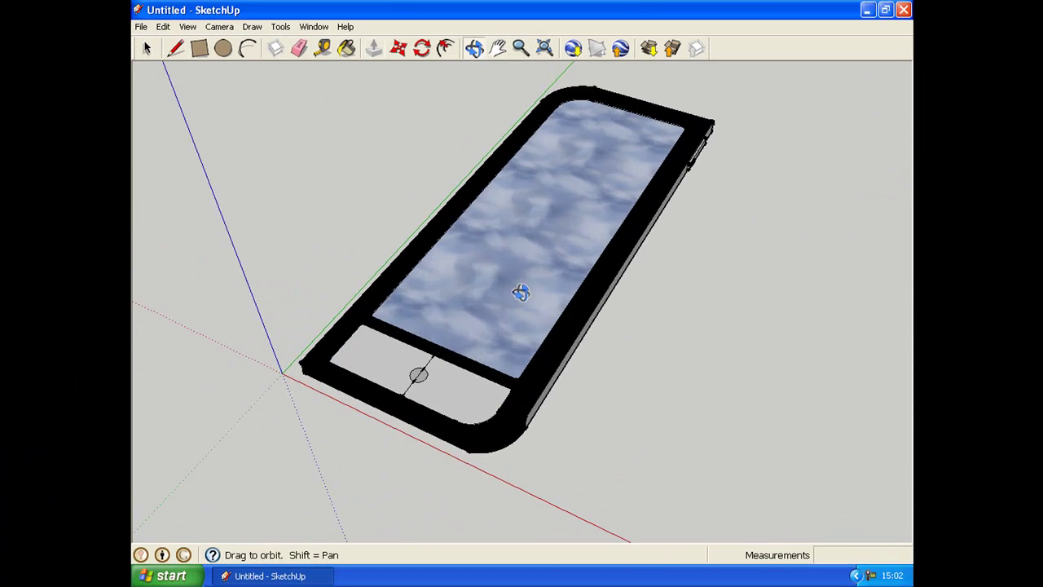
left_click_drag(219, 289, 481, 316)
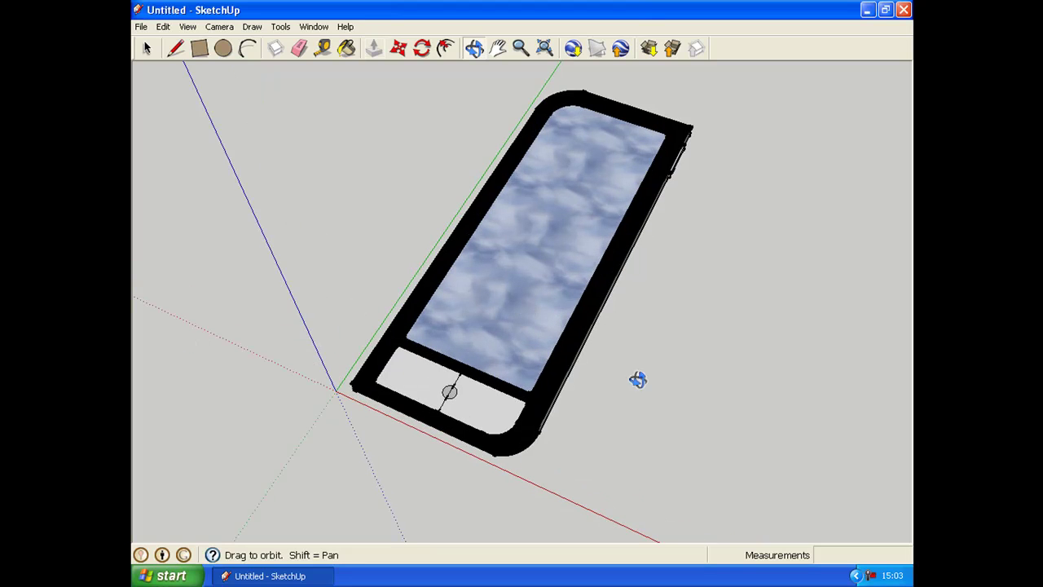
left_click_drag(637, 379, 325, 163)
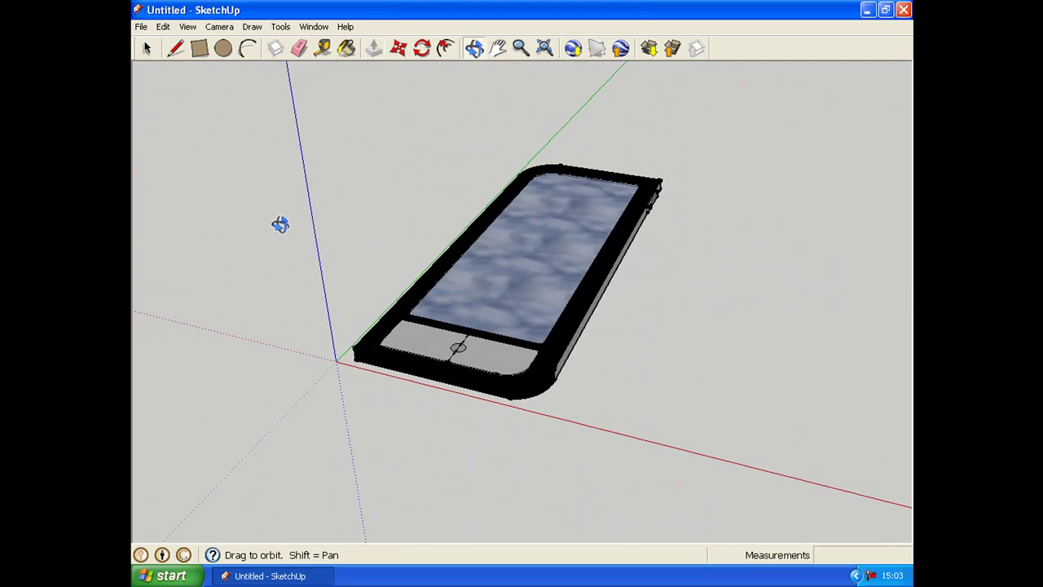
left_click_drag(279, 224, 285, 254)
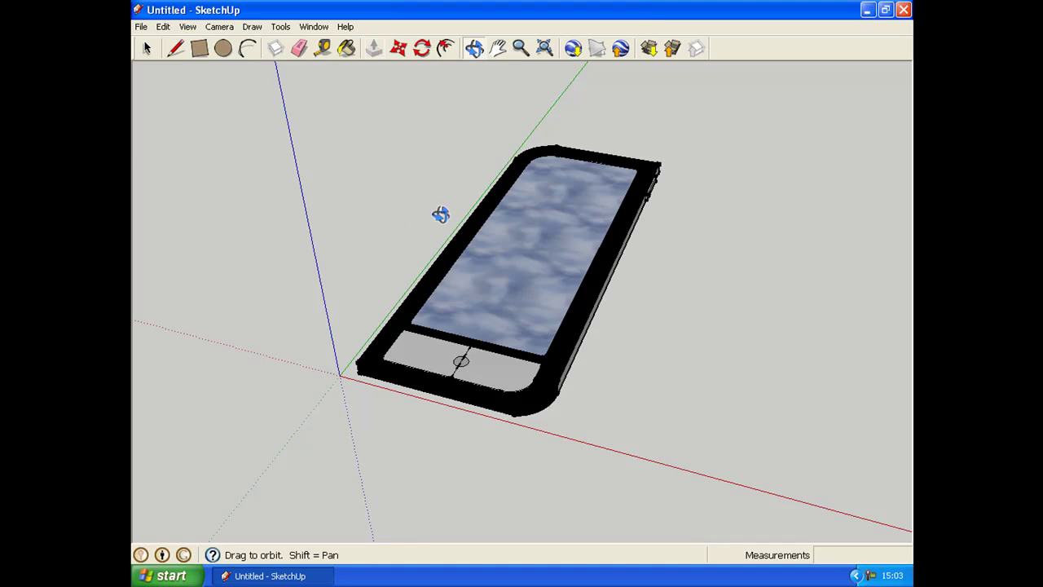